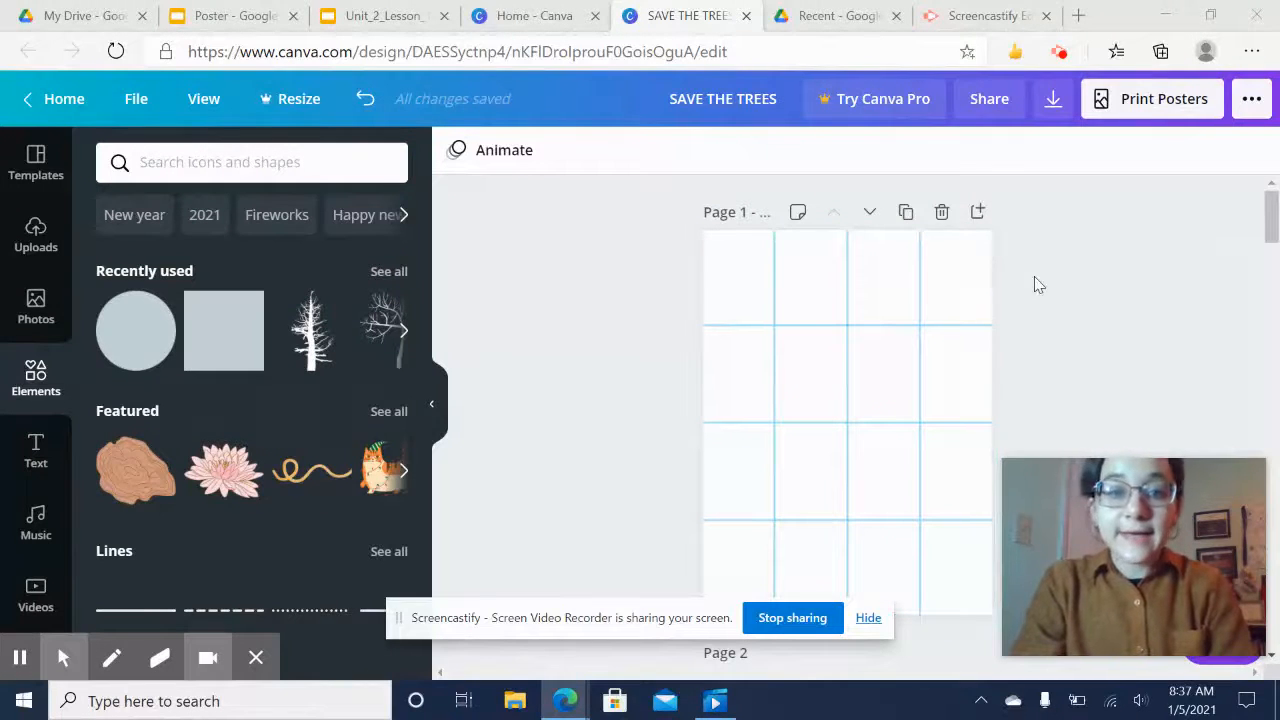
Add a heading to the page and replace its placeholder text with "Save The Trees"
{"action": "left_click", "coordinate": [36, 450]}
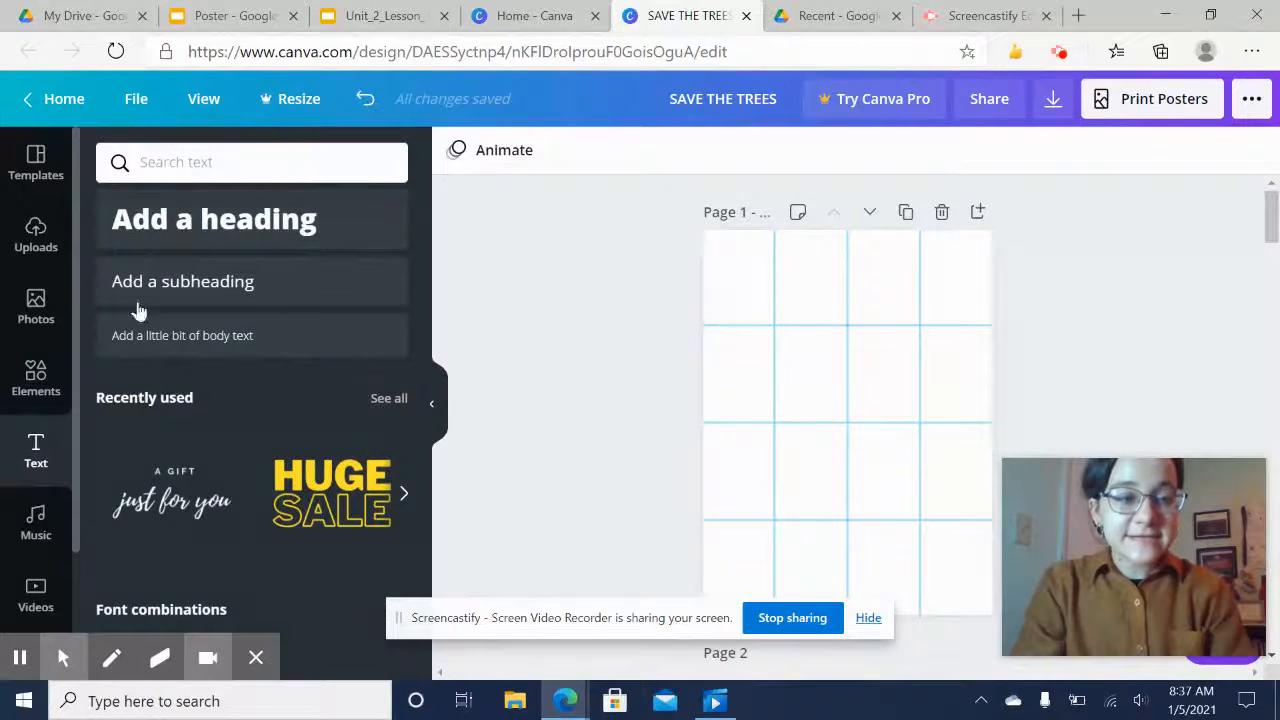
{"action": "left_click", "coordinate": [177, 241]}
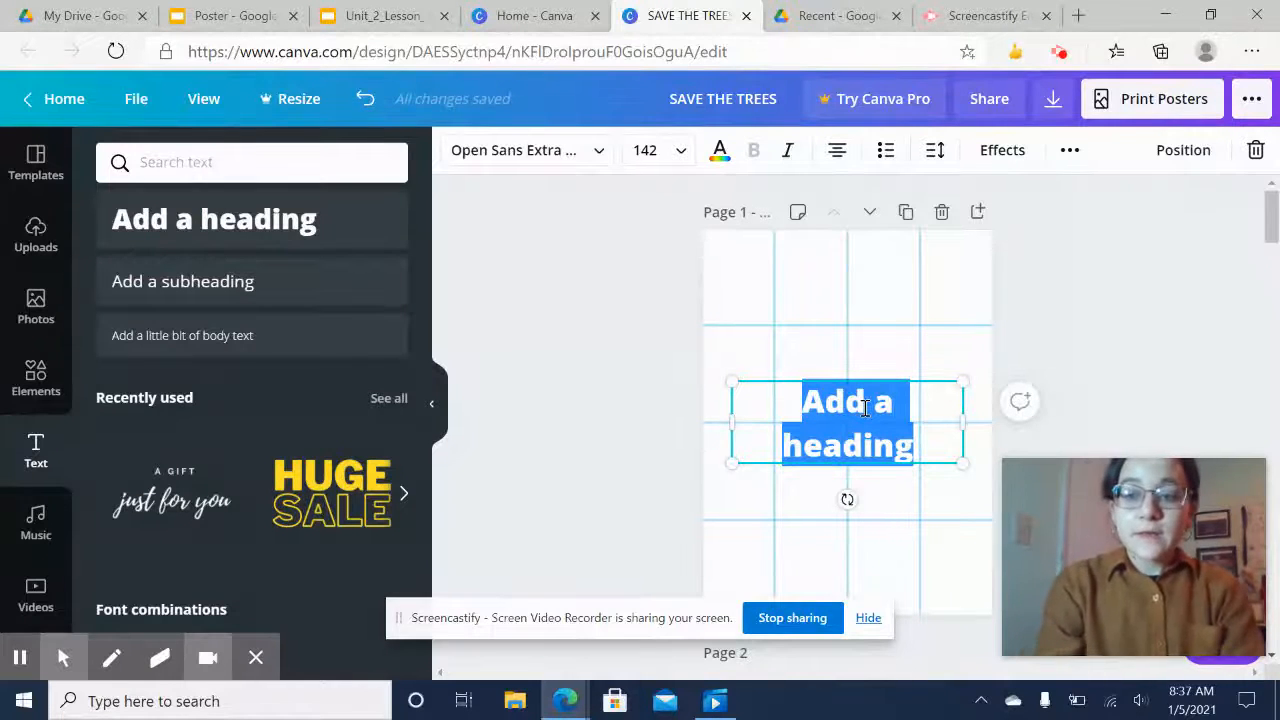
{"action": "key", "text": "BackSpace"}
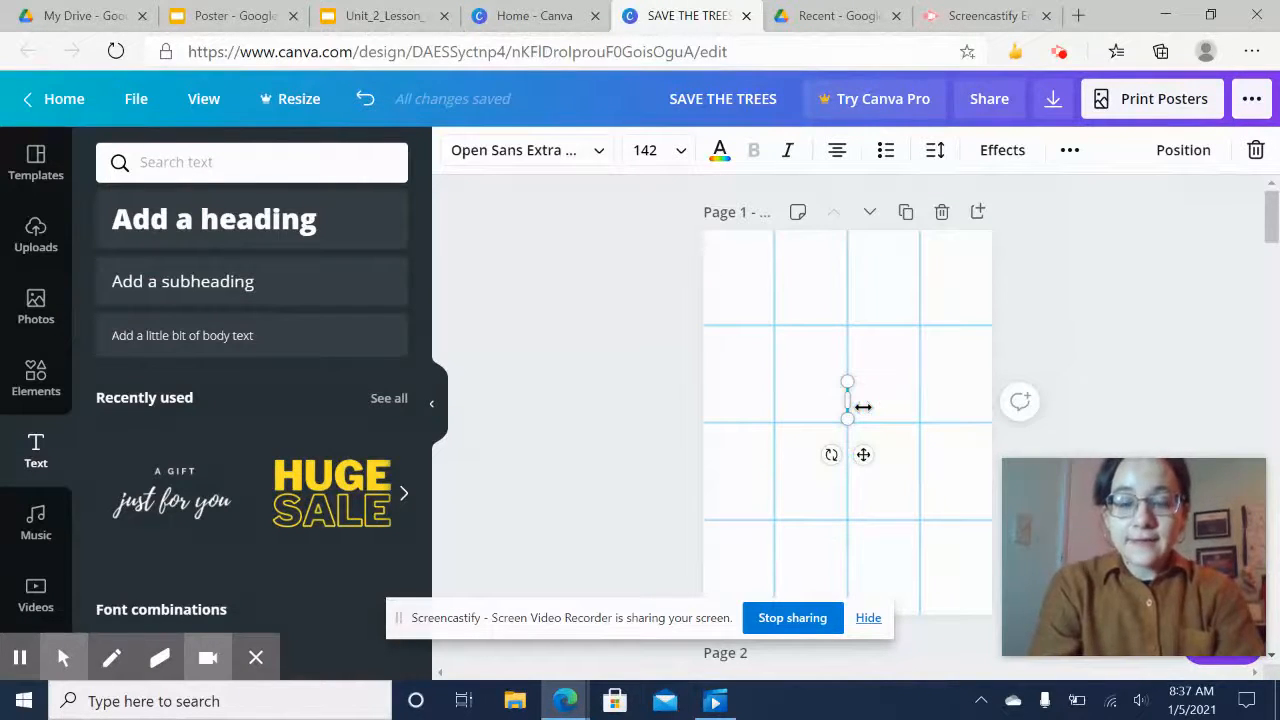
{"action": "type", "text": "Save"}
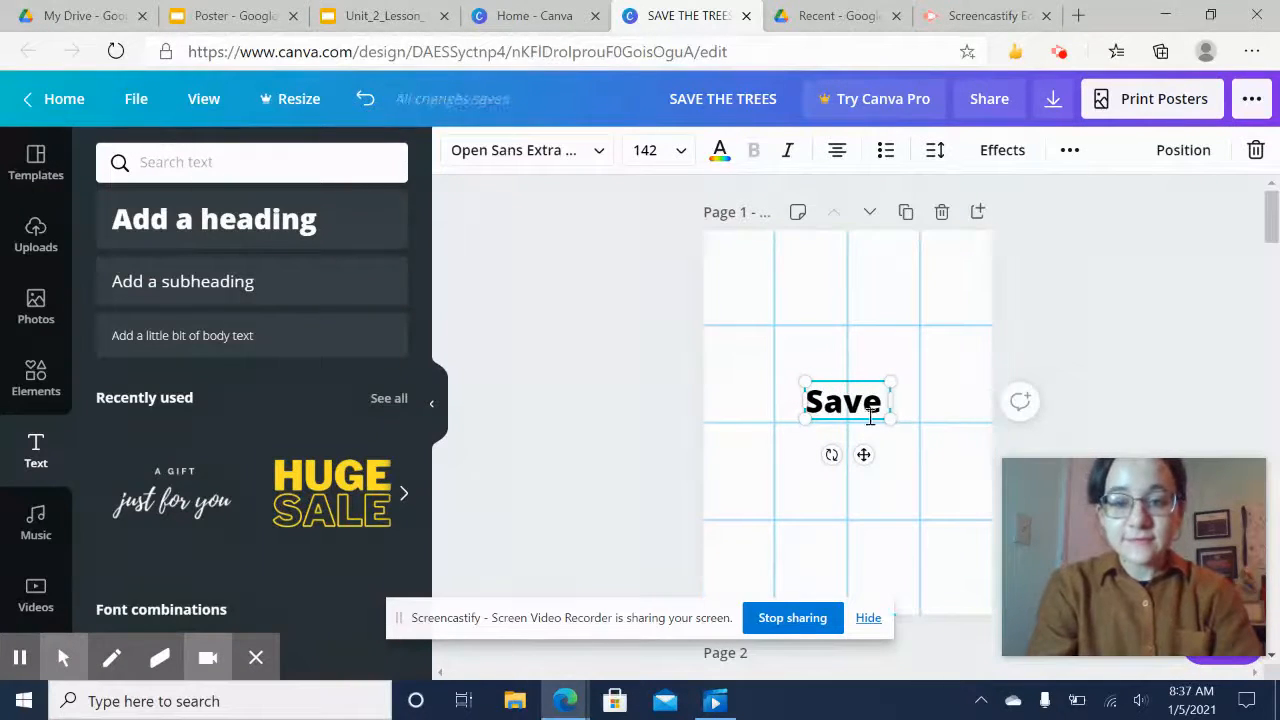
{"action": "left_click", "coordinate": [883, 404]}
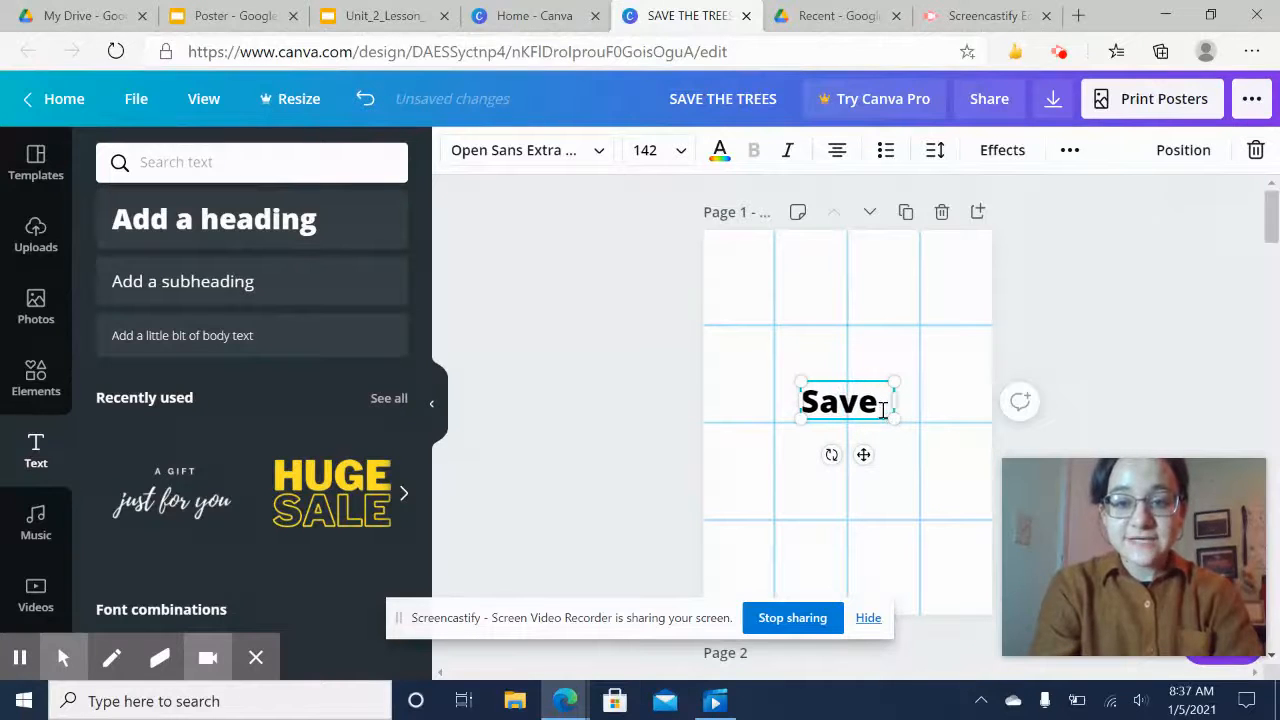
{"action": "type", "text": "The B"}
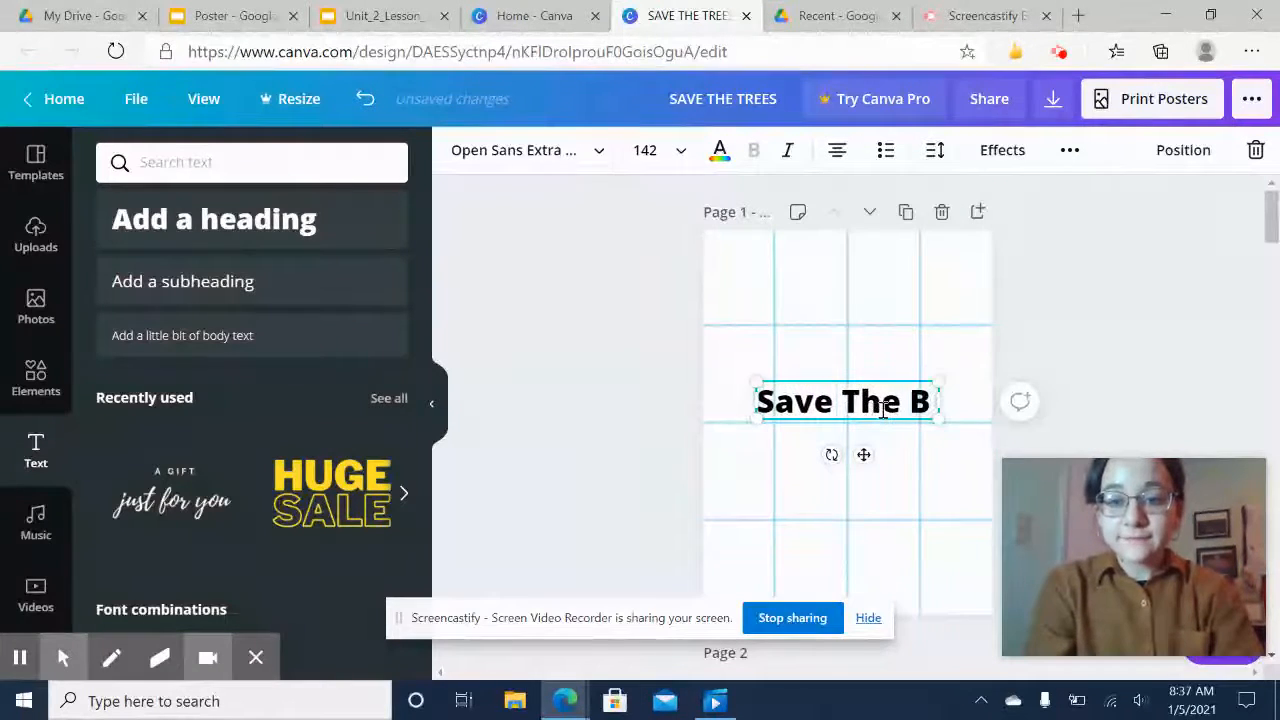
{"action": "key", "text": "BackSpace"}
{"action": "type", "text": "Trees"}
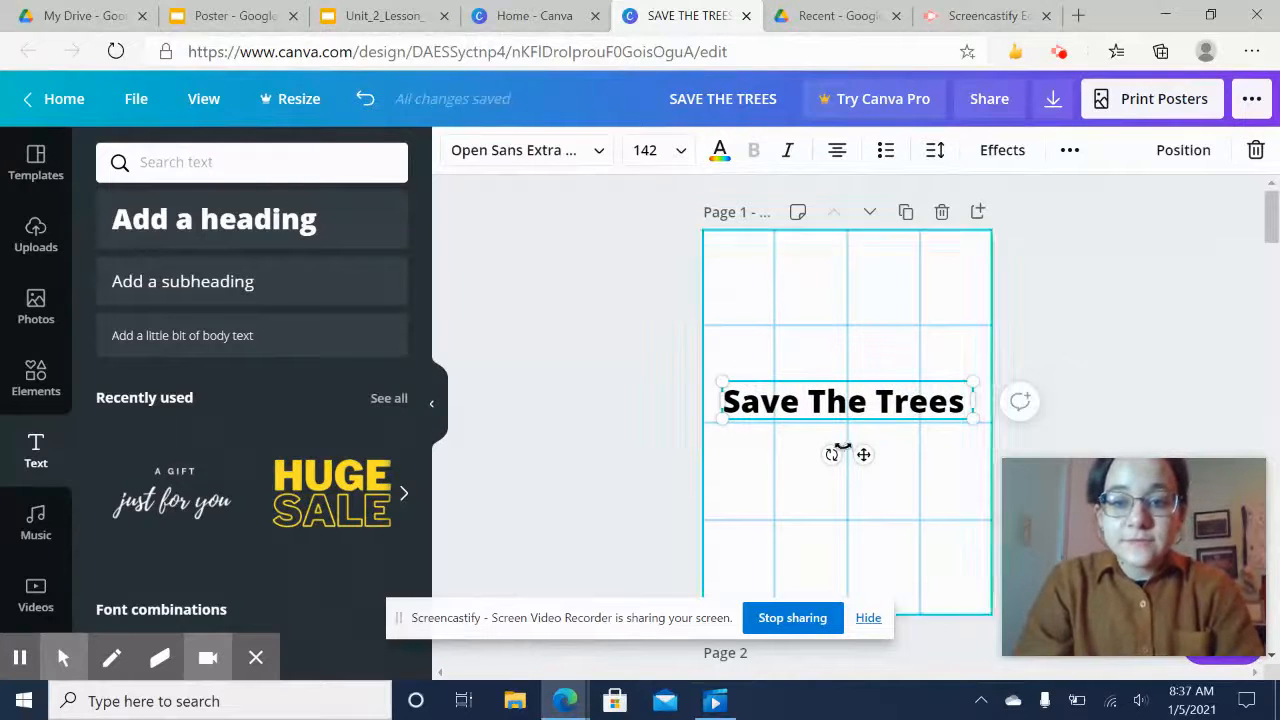
Move the "Save The Trees" heading up near the top of the page
{"action": "left_click_drag", "start_coordinate": [863, 455], "coordinate": [885, 367]}
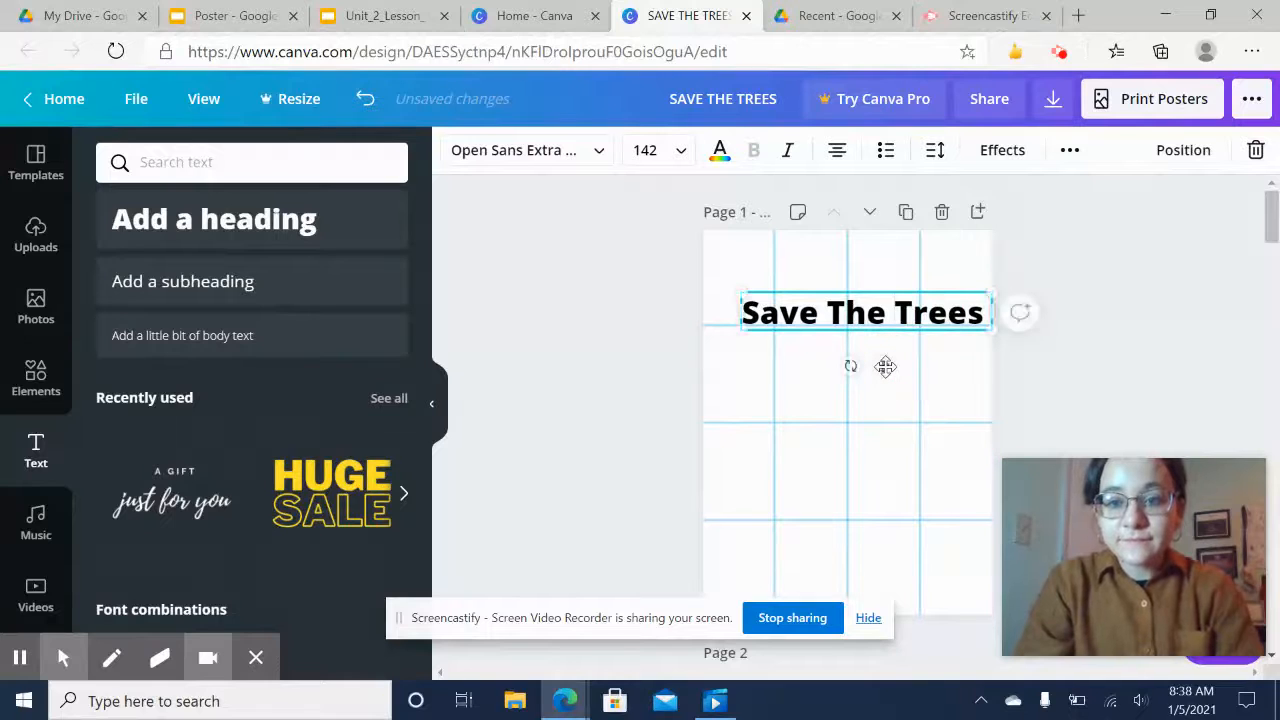
{"action": "left_click", "coordinate": [1087, 289]}
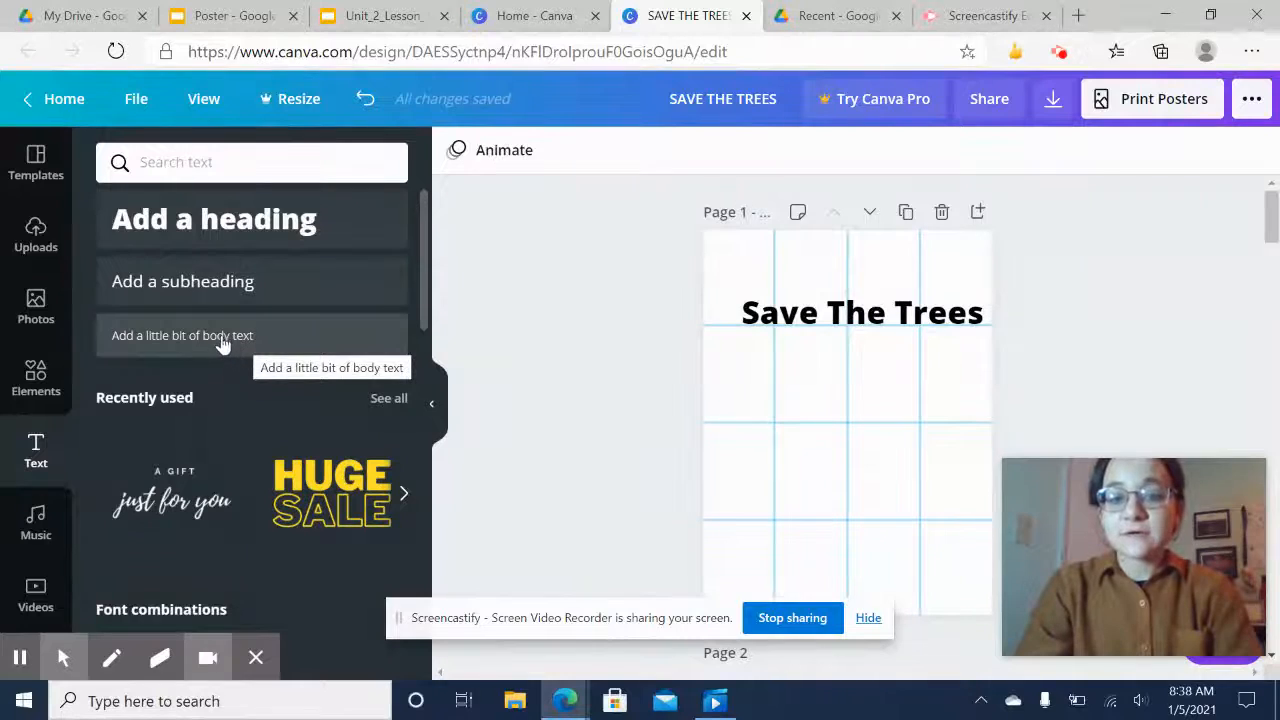
Add a body text box and fill it with random placeholder filler text
{"action": "left_click", "coordinate": [163, 336]}
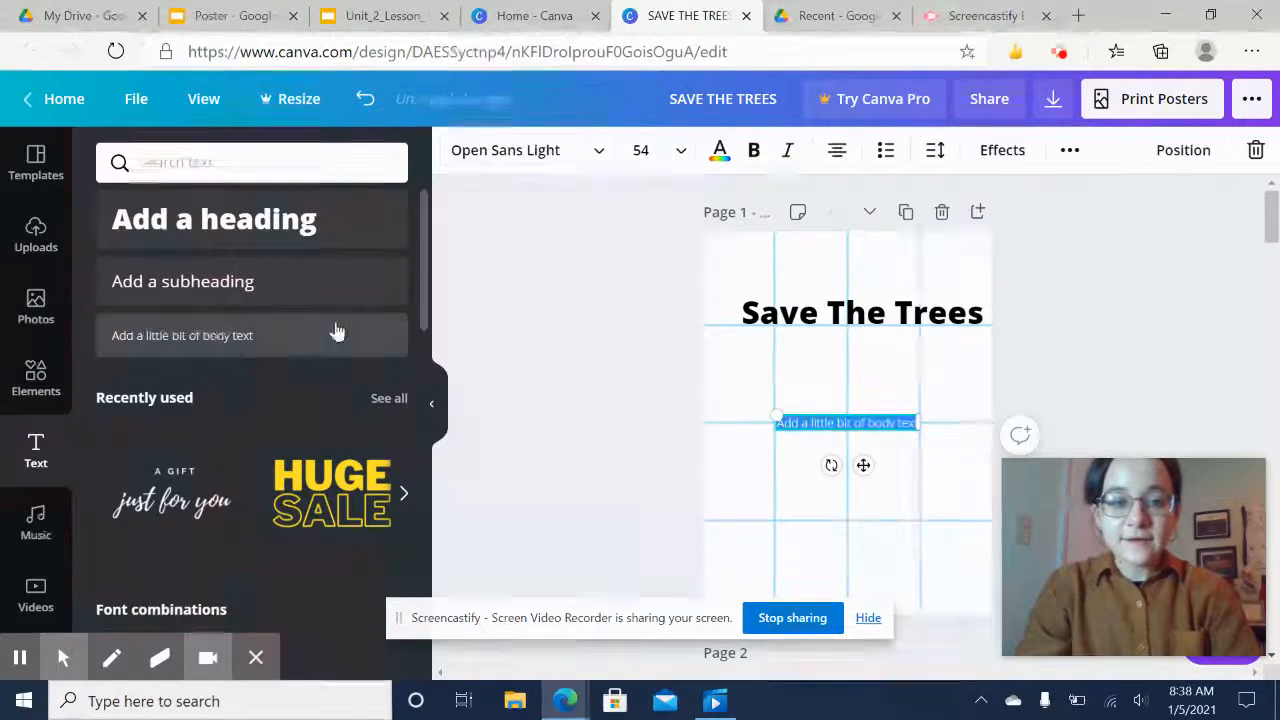
{"action": "type", "text": "fjklasdjf fjalsdf;asdlk"}
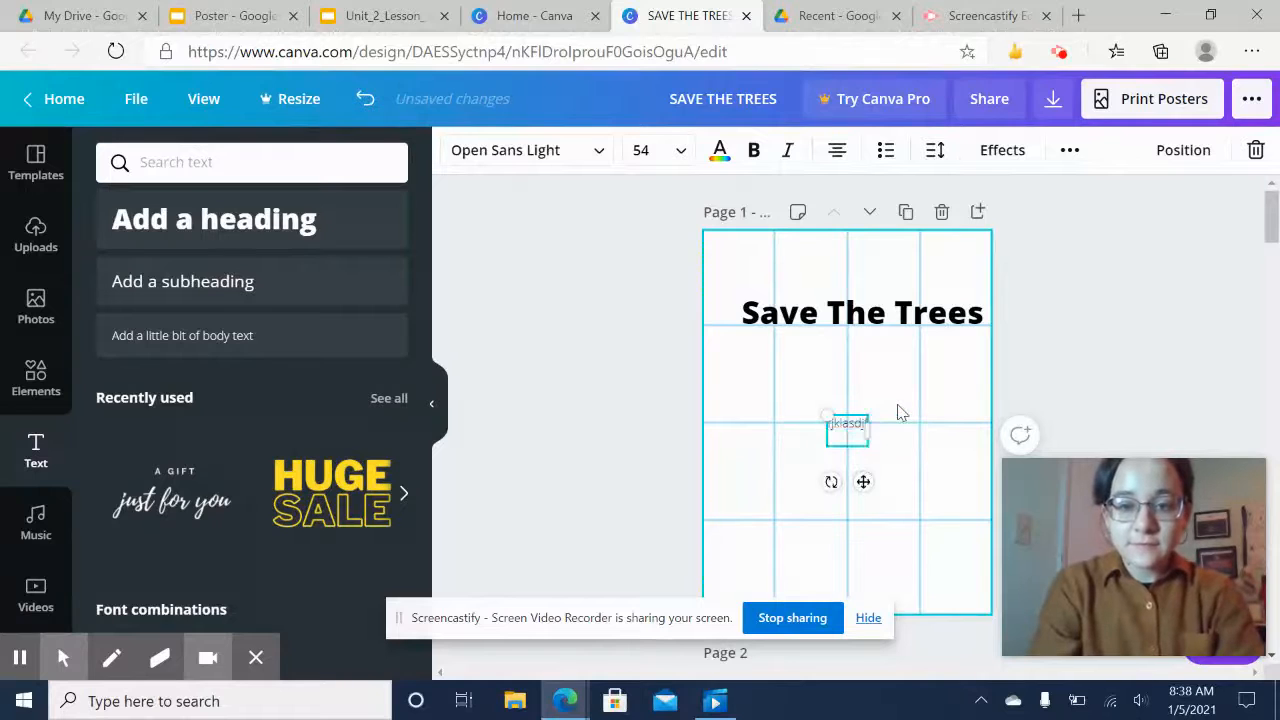
{"action": "type", "text": "ffadslk"}
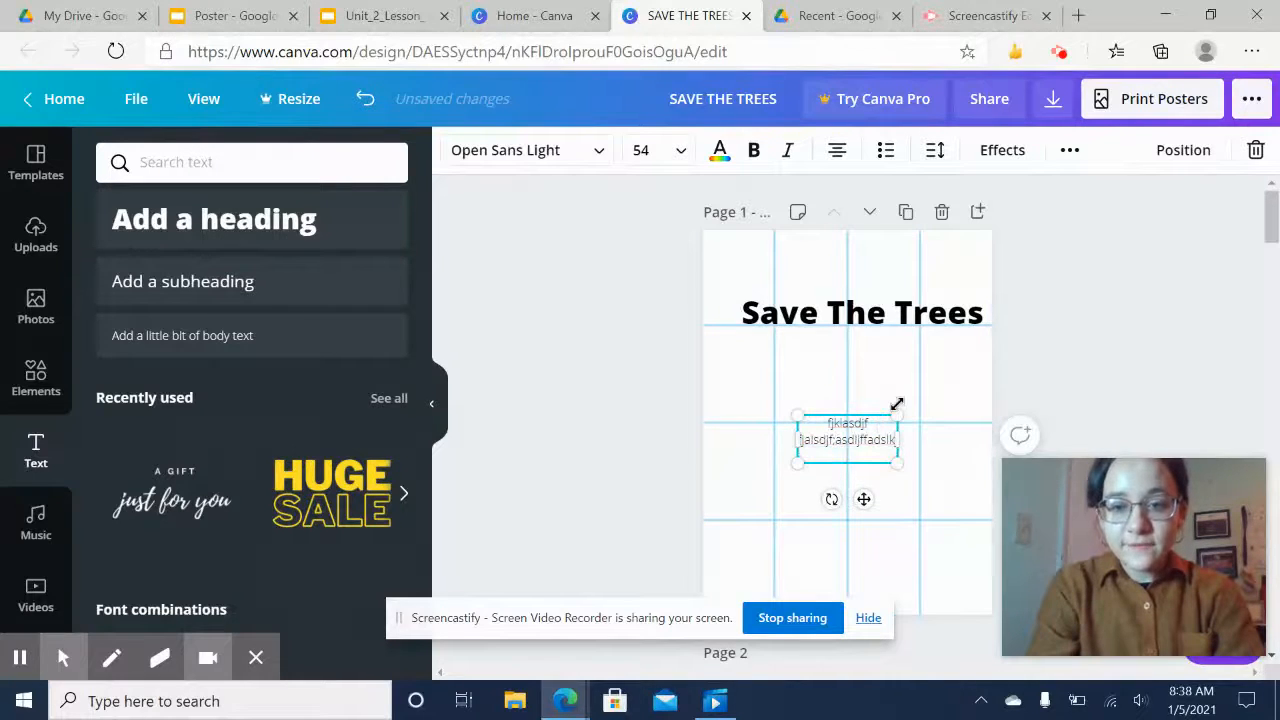
{"action": "type", "text": " fkalsflkalsdfjfklajso"}
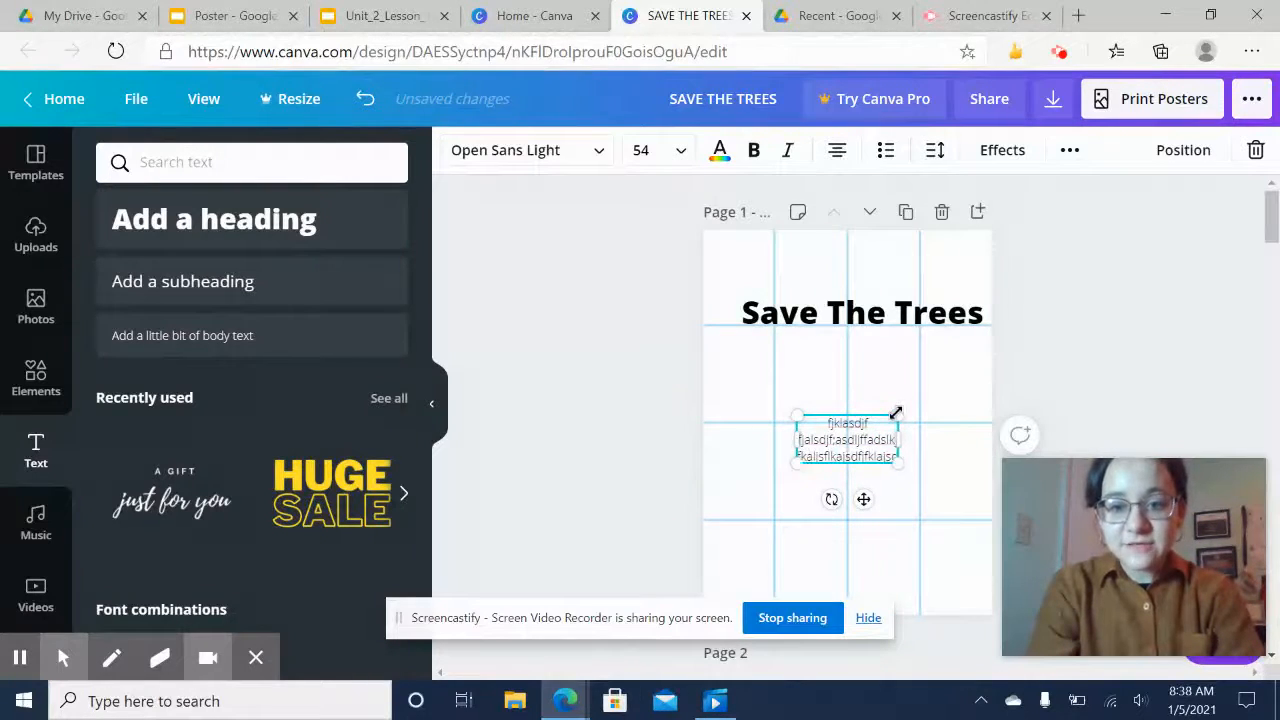
{"action": "type", "text": "afldkalsdflalkdfj"}
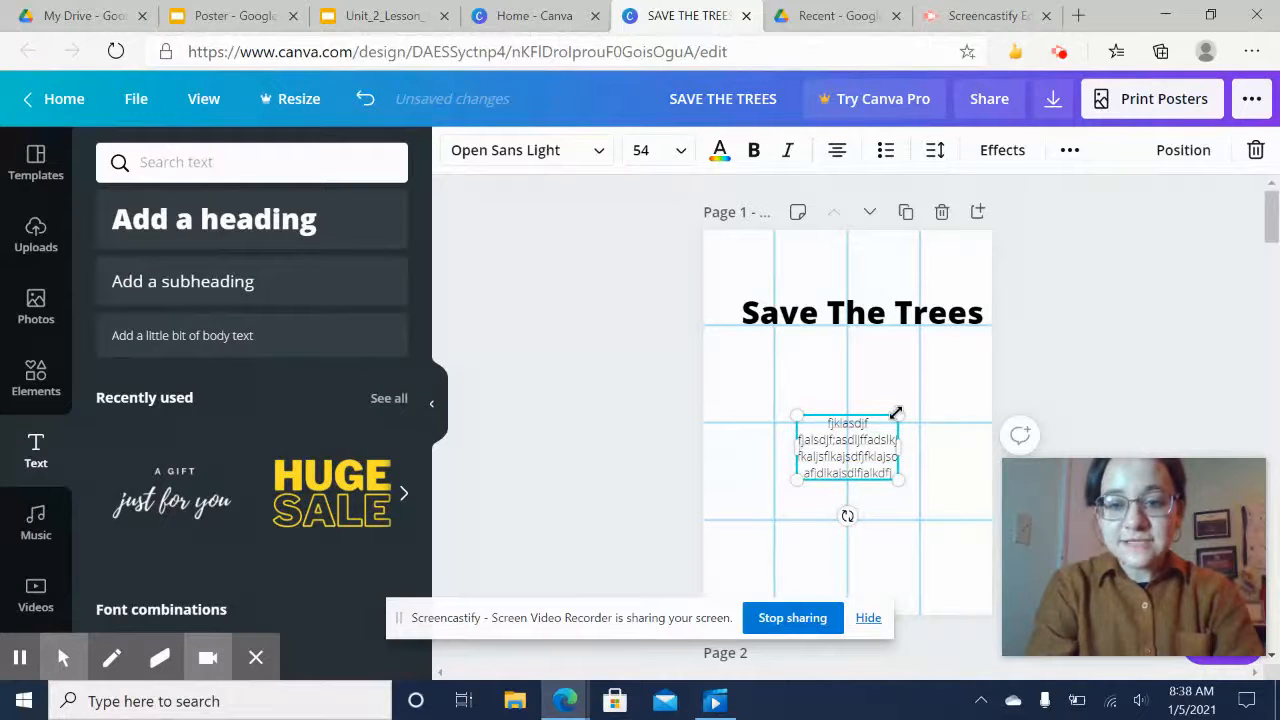
{"action": "type", "text": "fjdklasjdflkaldsf"}
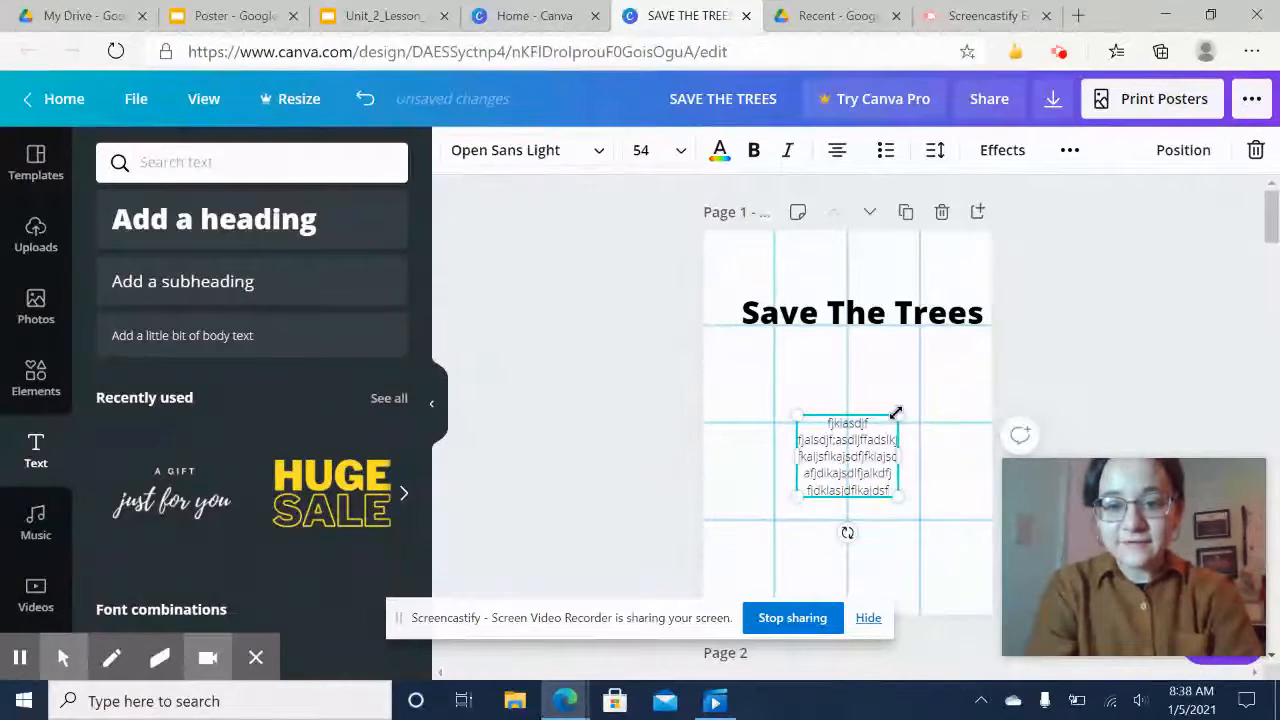
{"action": "type", "text": "jfdklajsjdf"}
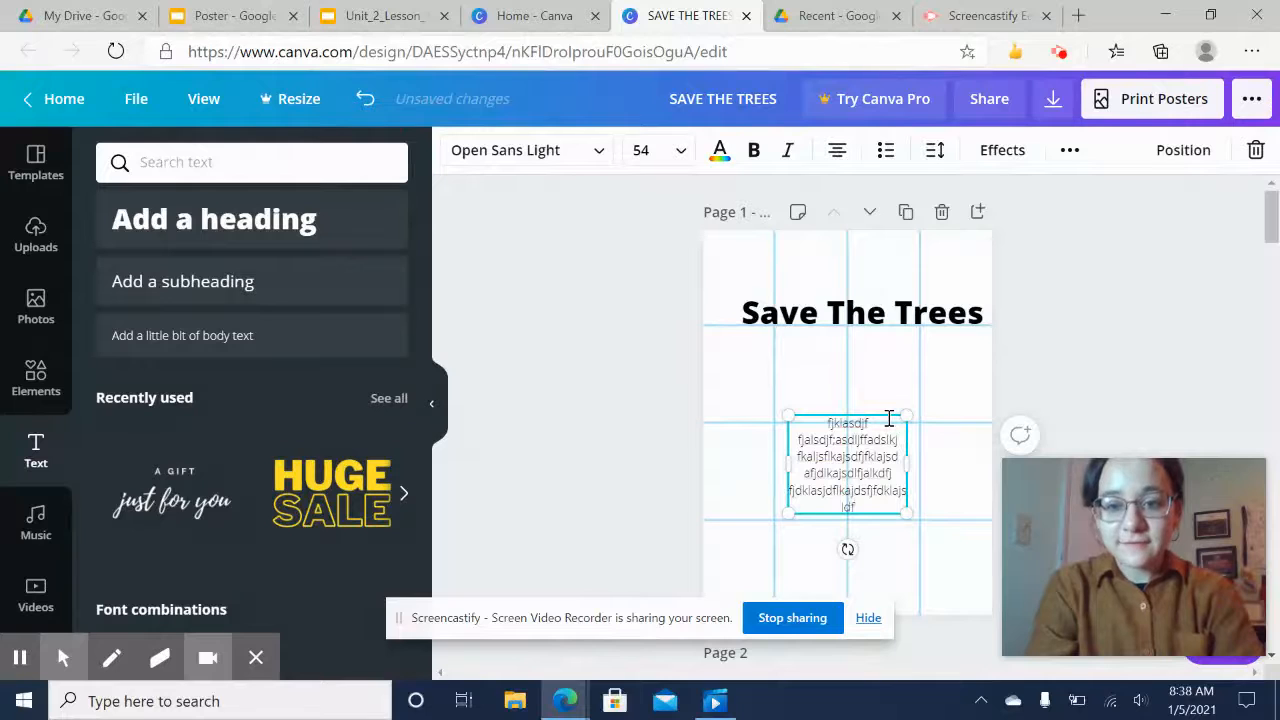
{"action": "type", "text": "lkasdjflajsdfkla"}
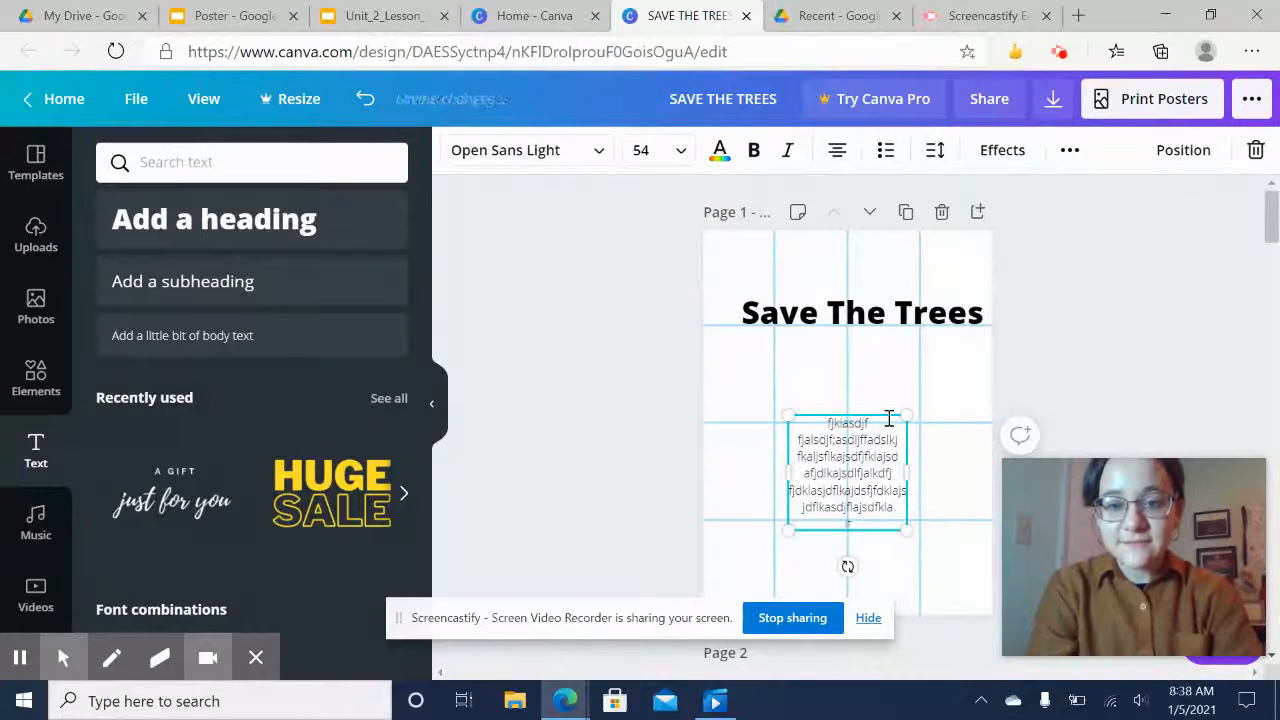
{"action": "type", "text": "jfdksjf"}
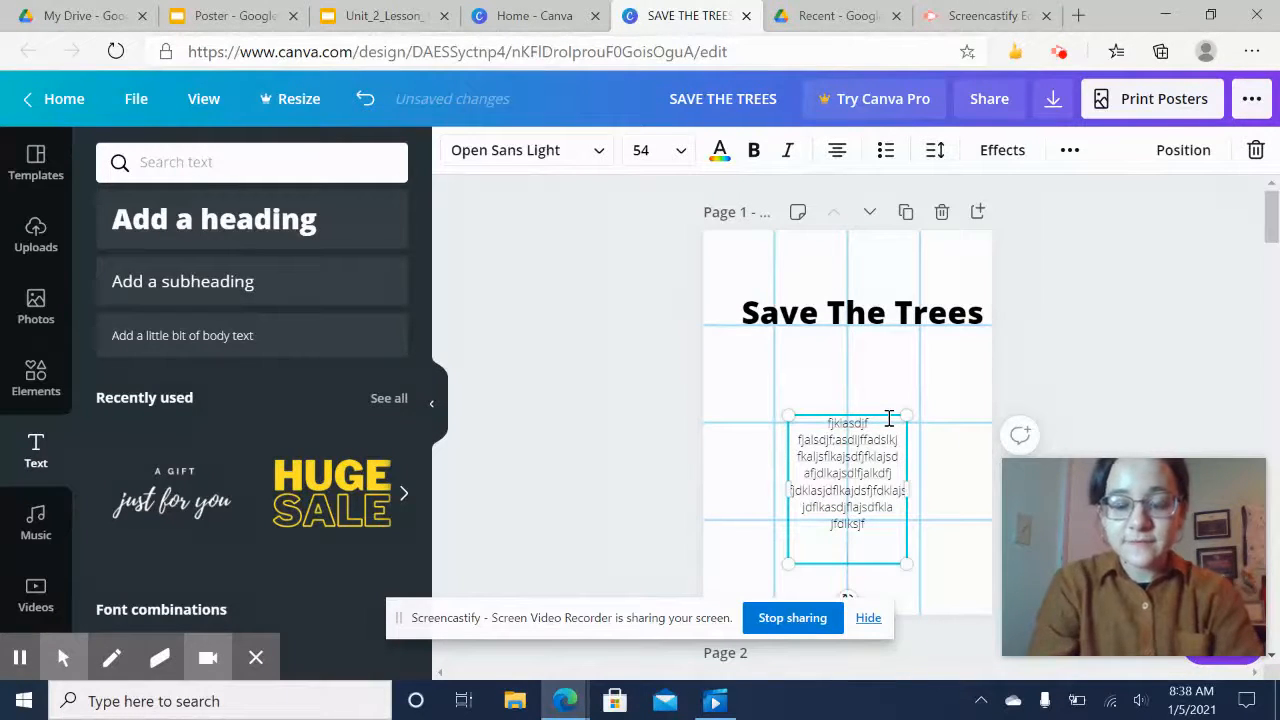
Delete the last few characters of the filler text
{"action": "key", "text": "BackSpace"}
{"action": "key", "text": "BackSpace"}
{"action": "key", "text": "BackSpace"}
{"action": "key", "text": "BackSpace"}
{"action": "key", "text": "BackSpace"}
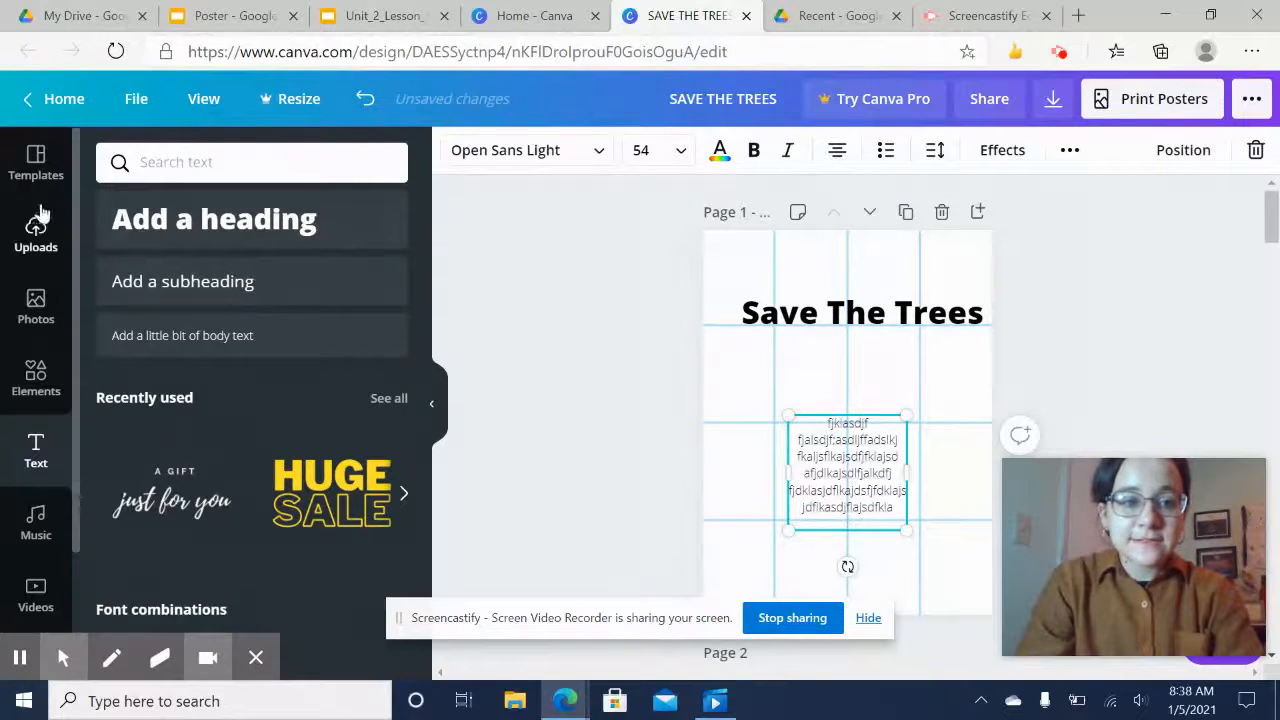
Move the body text box into the left column under the heading and set its font size to 28
{"action": "left_click_drag", "start_coordinate": [908, 458], "coordinate": [825, 388]}
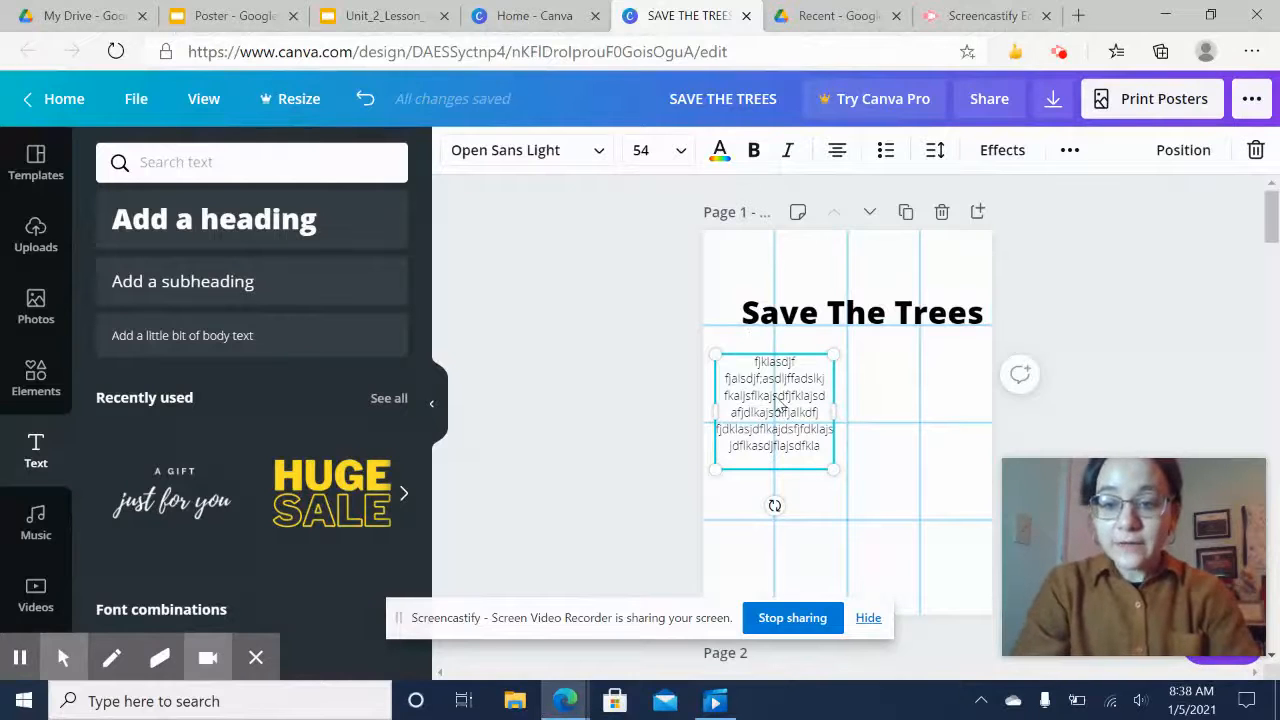
{"action": "double_click", "coordinate": [776, 397]}
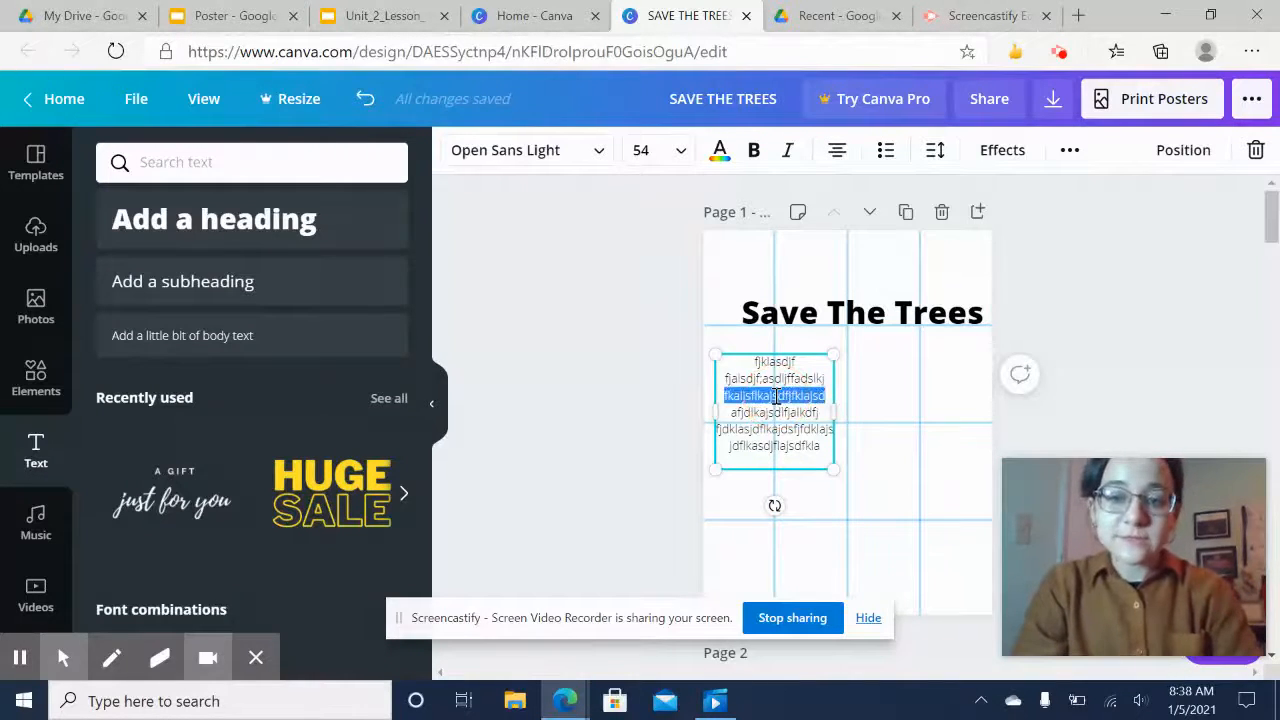
{"action": "key", "text": "ctrl+a"}
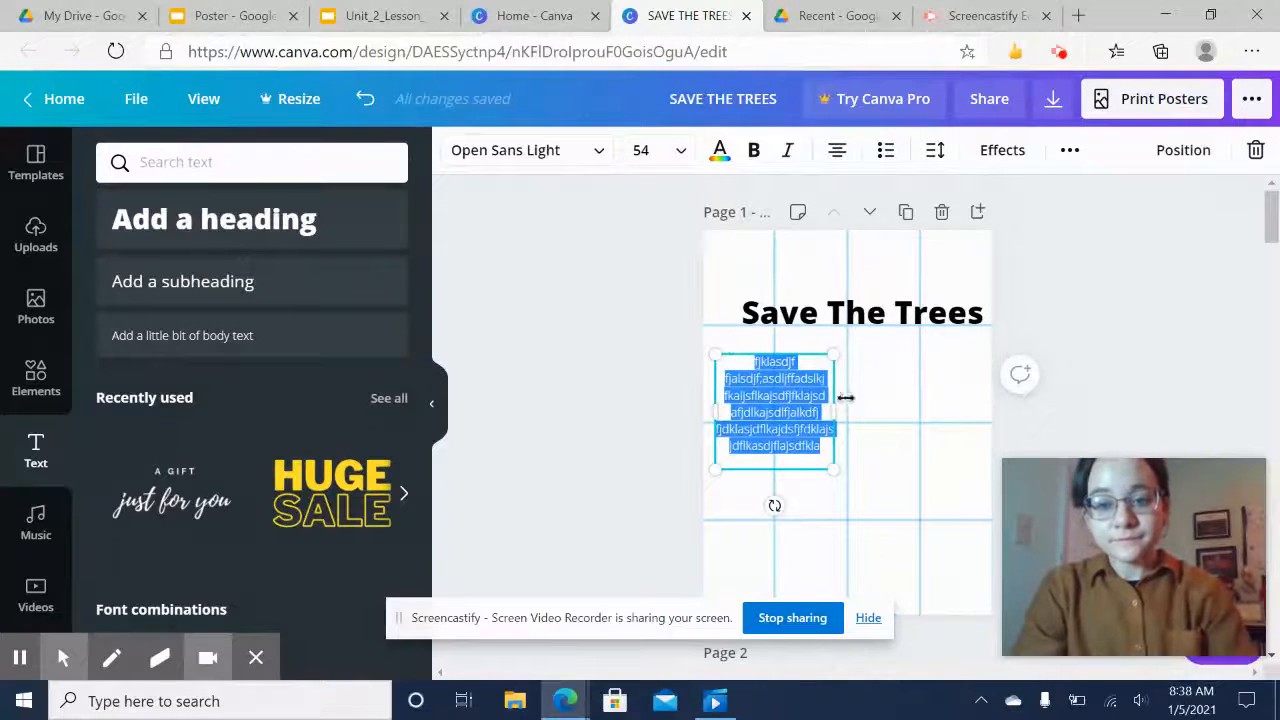
{"action": "left_click", "coordinate": [648, 150]}
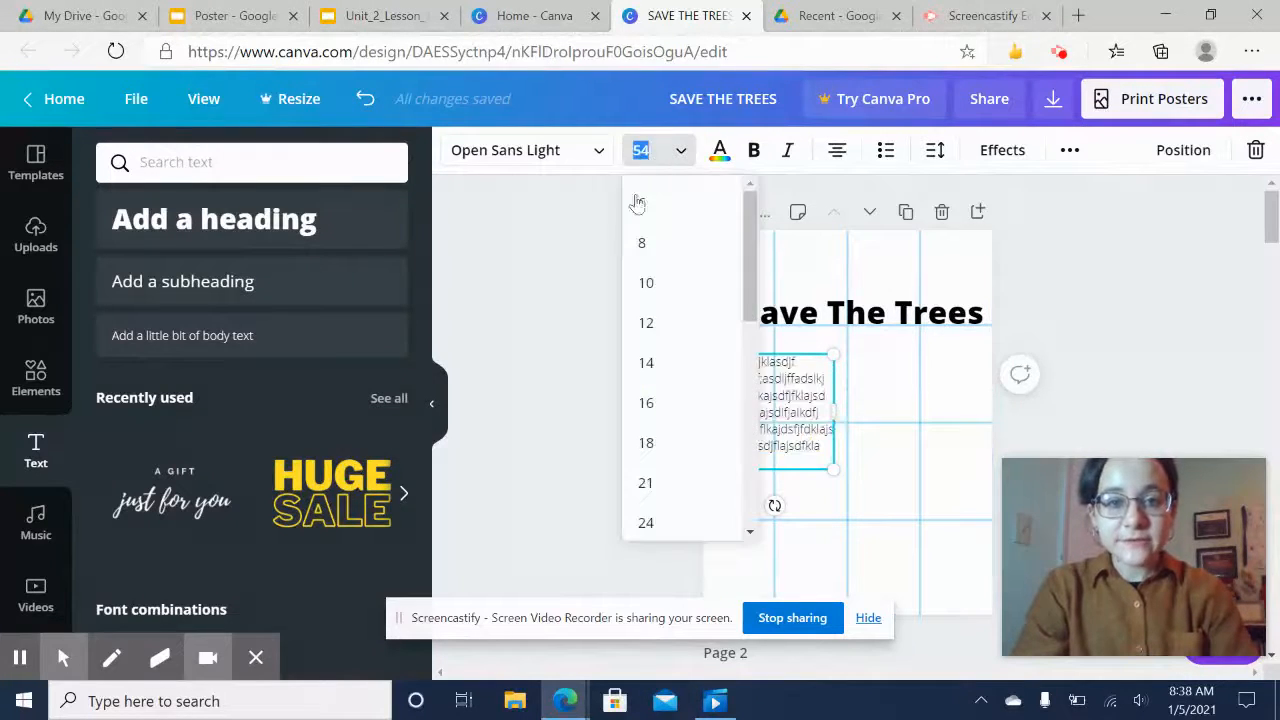
{"action": "scroll", "coordinate": [671, 412], "scroll_direction": "down", "scroll_amount": 3}
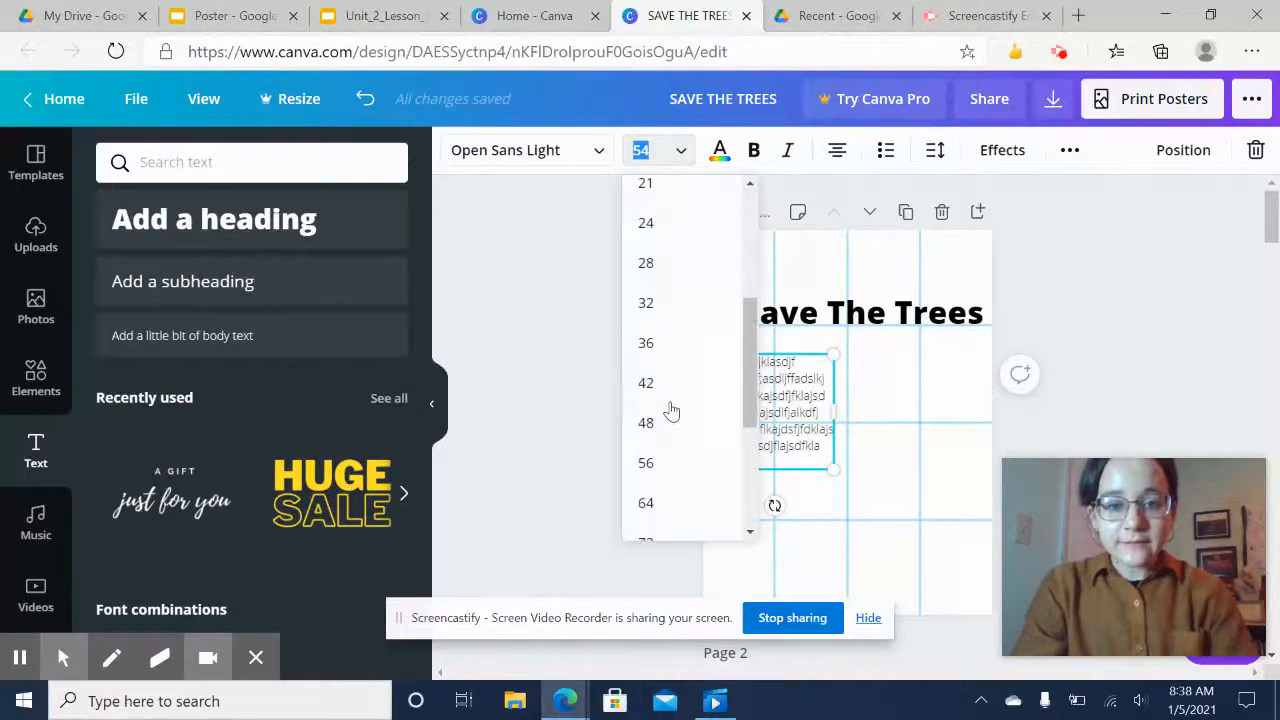
{"action": "left_click", "coordinate": [669, 261]}
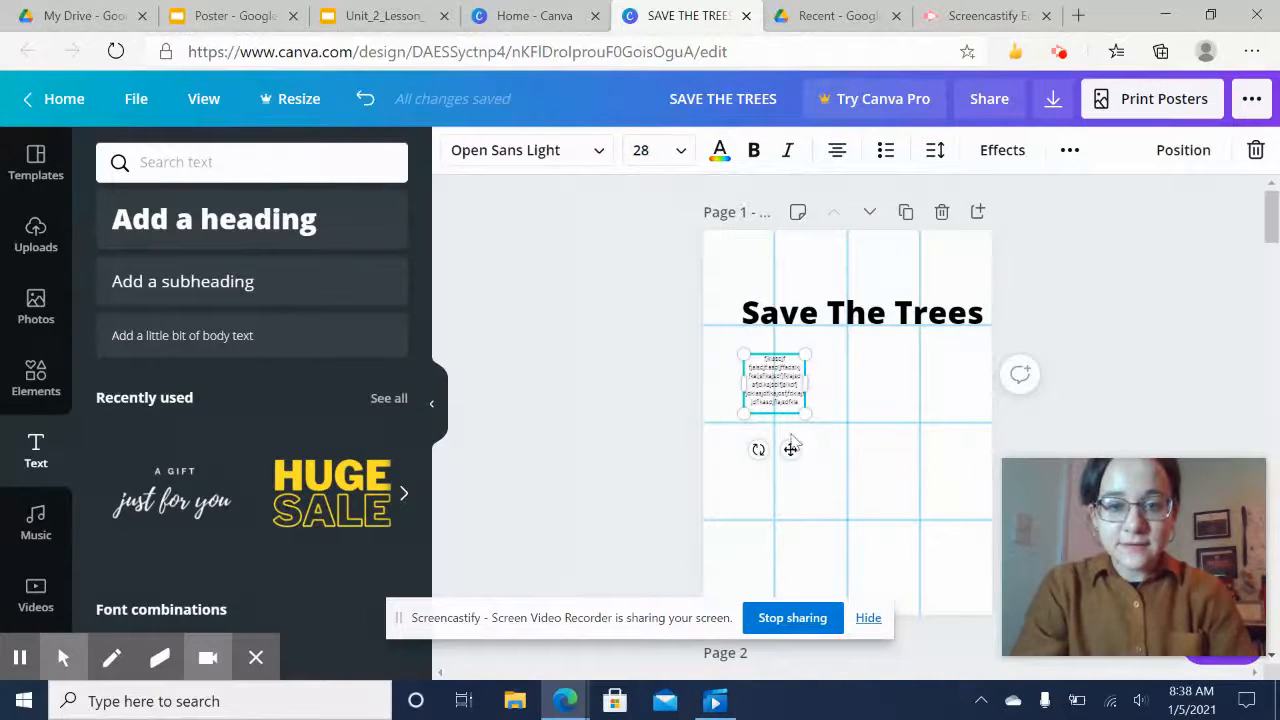
Shrink the body text box from its corner to fit inside the first left-column grid cell
{"action": "left_click_drag", "start_coordinate": [805, 411], "coordinate": [748, 380]}
{"action": "left_click", "coordinate": [623, 463]}
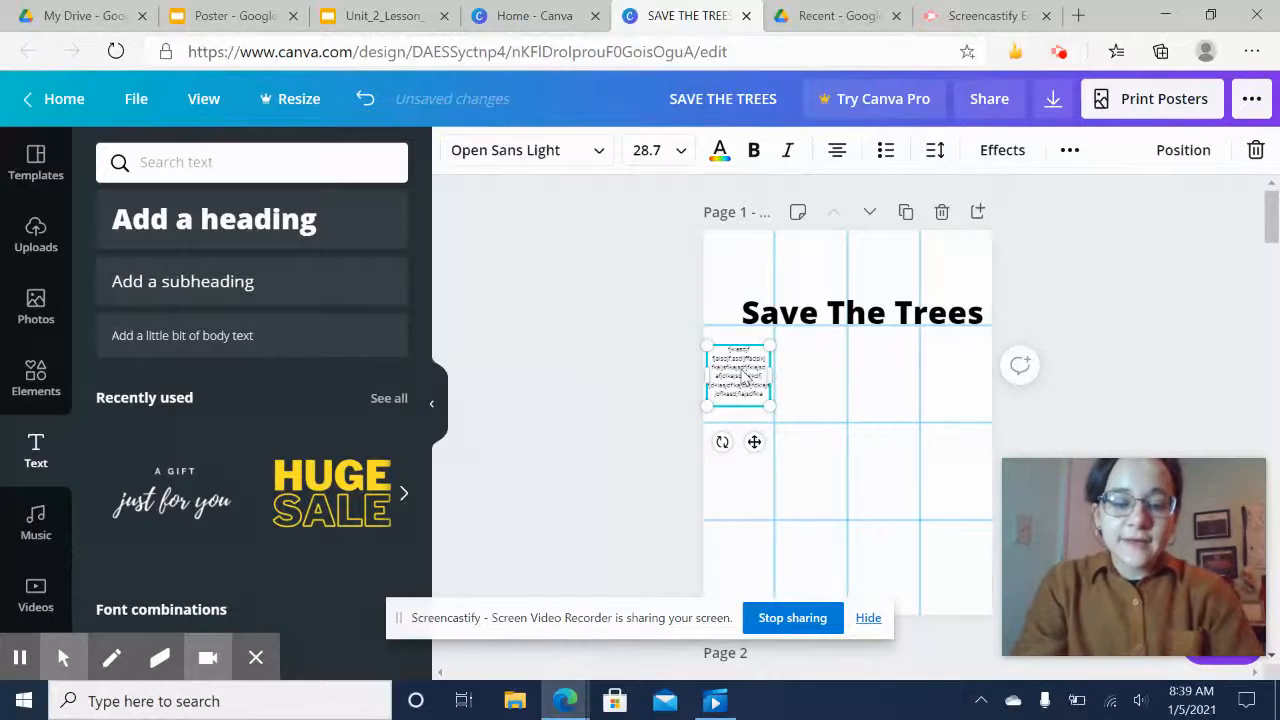
Duplicate the body text box and place the copy in the second row of the left column
{"action": "key", "text": "ctrl+d"}
{"action": "left_click_drag", "start_coordinate": [746, 377], "coordinate": [743, 468]}
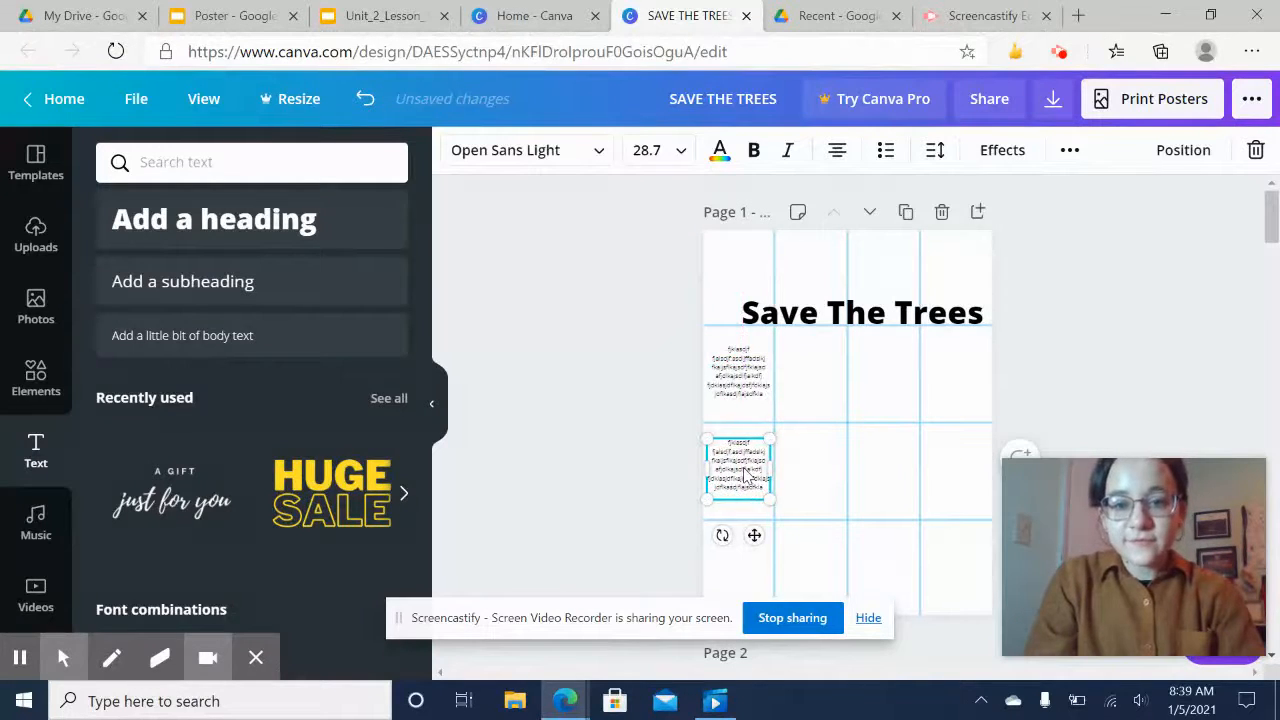
Duplicate the text box again, place the copy in the third row, and nudge it into position
{"action": "key", "text": "ctrl+d"}
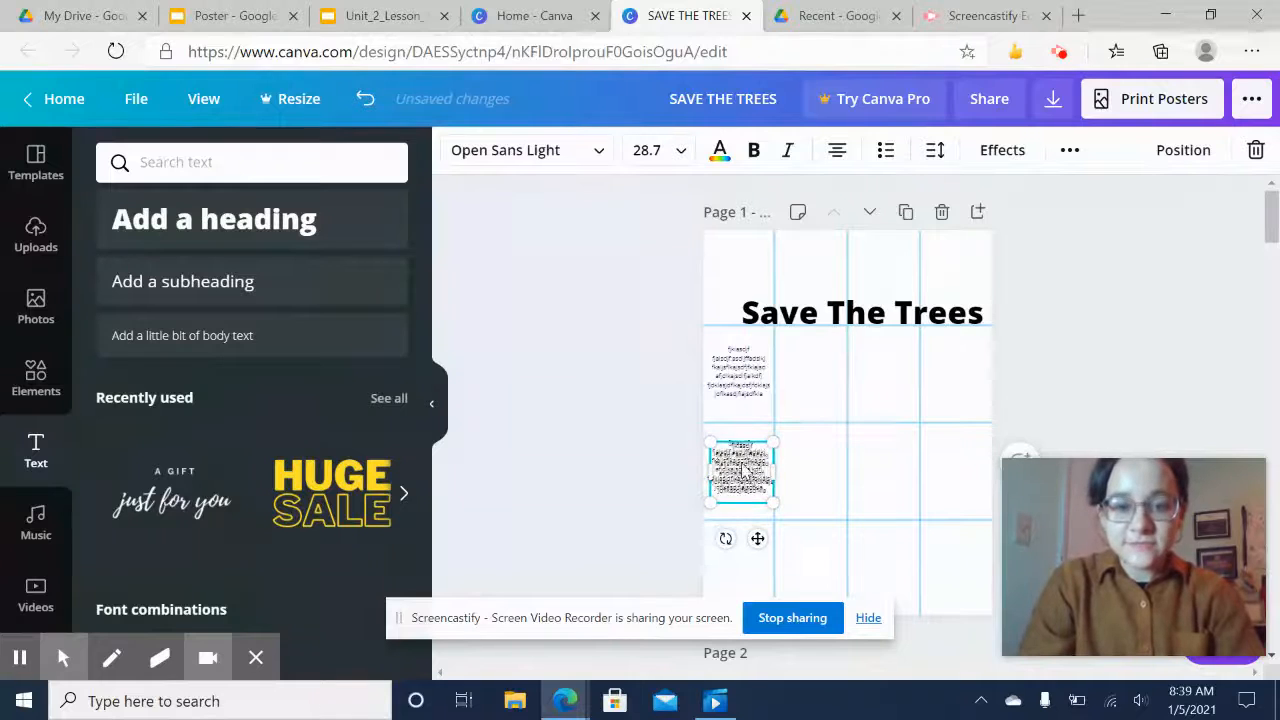
{"action": "left_click_drag", "start_coordinate": [743, 472], "coordinate": [742, 572]}
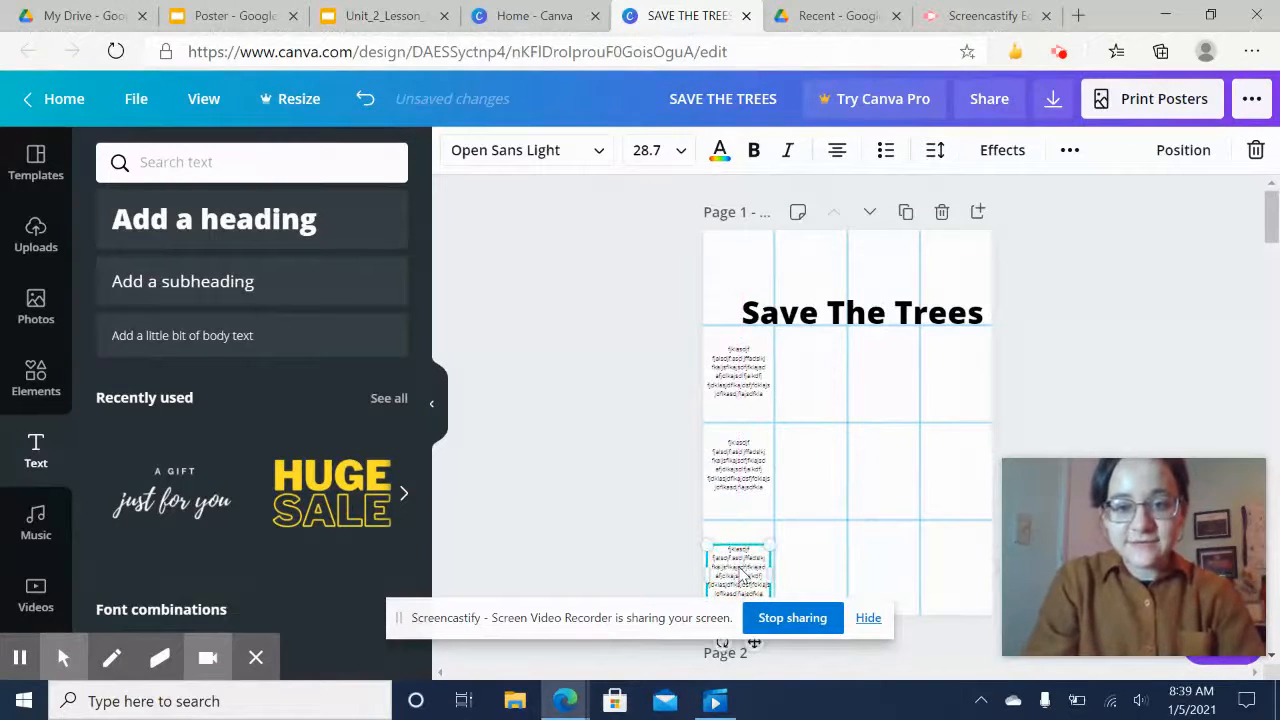
{"action": "key", "text": "Right"}
{"action": "key", "text": "Right"}
{"action": "key", "text": "Right"}
{"action": "key", "text": "Right"}
{"action": "key", "text": "Up"}
{"action": "key", "text": "Up"}
{"action": "key", "text": "Up"}
{"action": "key", "text": "Up"}
{"action": "key", "text": "Up"}
{"action": "key", "text": "Up"}
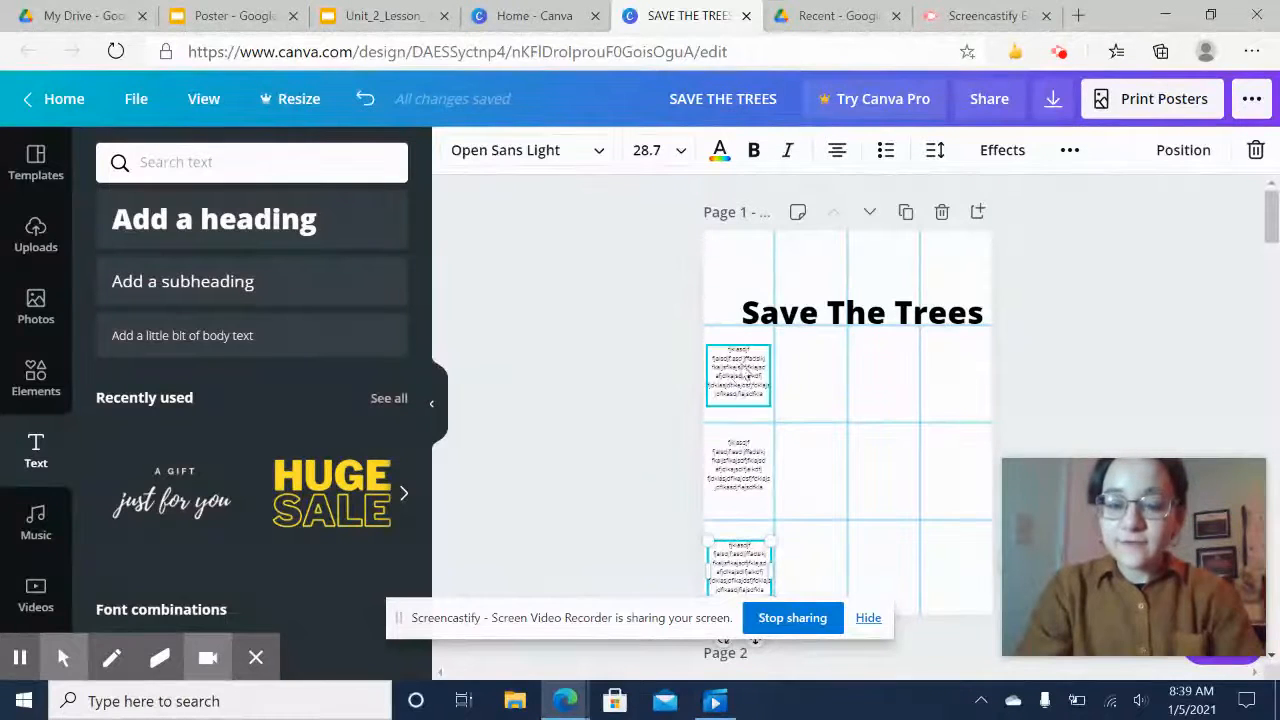
Realign the three body text boxes so each sits within its own left-column grid cell
{"action": "left_click", "coordinate": [658, 410]}
{"action": "scroll", "coordinate": [658, 410], "scroll_direction": "down", "scroll_amount": 1}
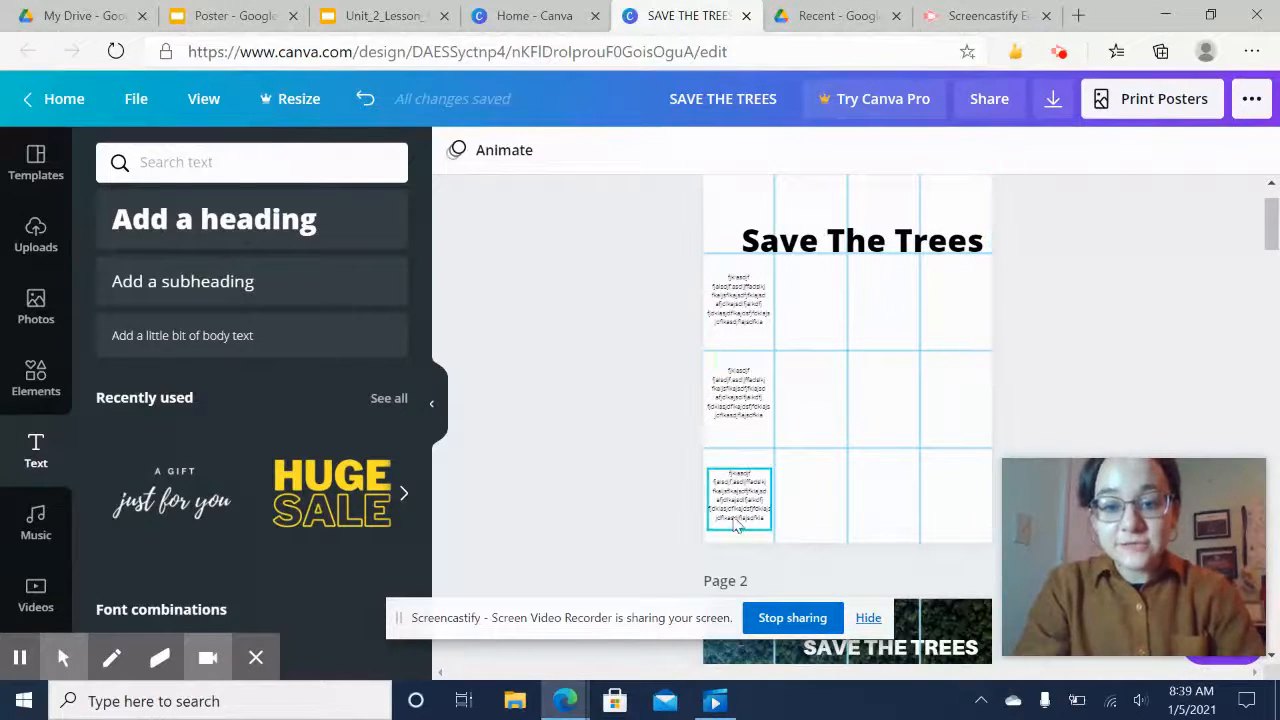
{"action": "left_click_drag", "start_coordinate": [722, 515], "coordinate": [731, 457]}
{"action": "left_click_drag", "start_coordinate": [752, 289], "coordinate": [737, 324]}
{"action": "left_click", "coordinate": [747, 341]}
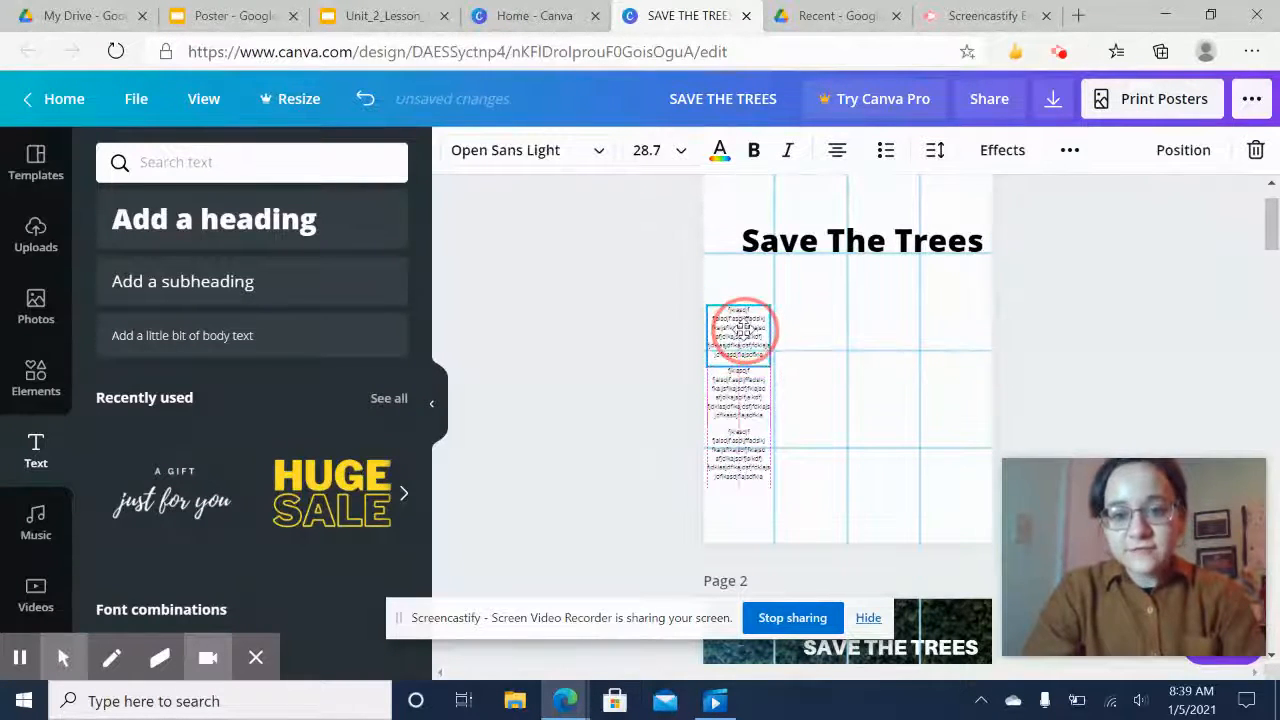
{"action": "left_click_drag", "start_coordinate": [744, 448], "coordinate": [744, 493]}
{"action": "mouse_move", "coordinate": [743, 311]}
{"action": "left_mouse_down"}
{"action": "mouse_move", "coordinate": [740, 286]}
{"action": "mouse_move", "coordinate": [748, 317]}
{"action": "mouse_move", "coordinate": [746, 303]}
{"action": "left_mouse_up"}
{"action": "left_click", "coordinate": [651, 349]}
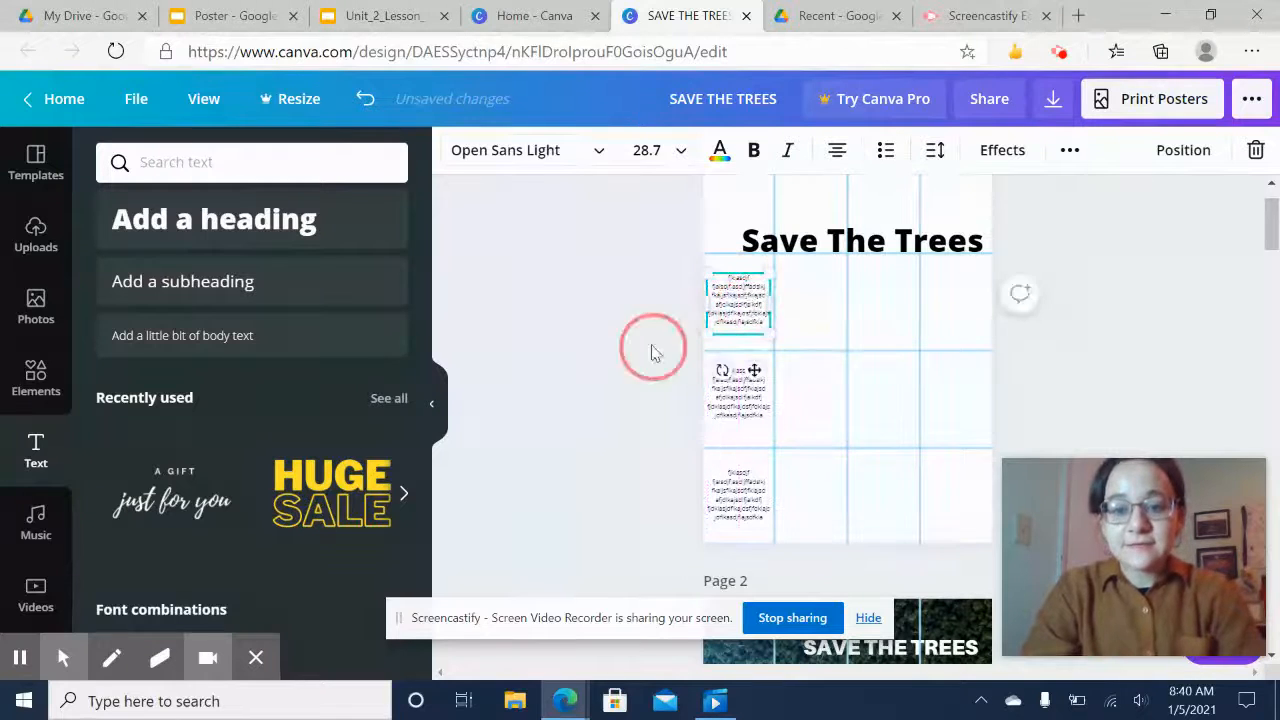
Set the heading's font size to 120
{"action": "scroll", "coordinate": [678, 380], "scroll_direction": "up", "scroll_amount": 1}
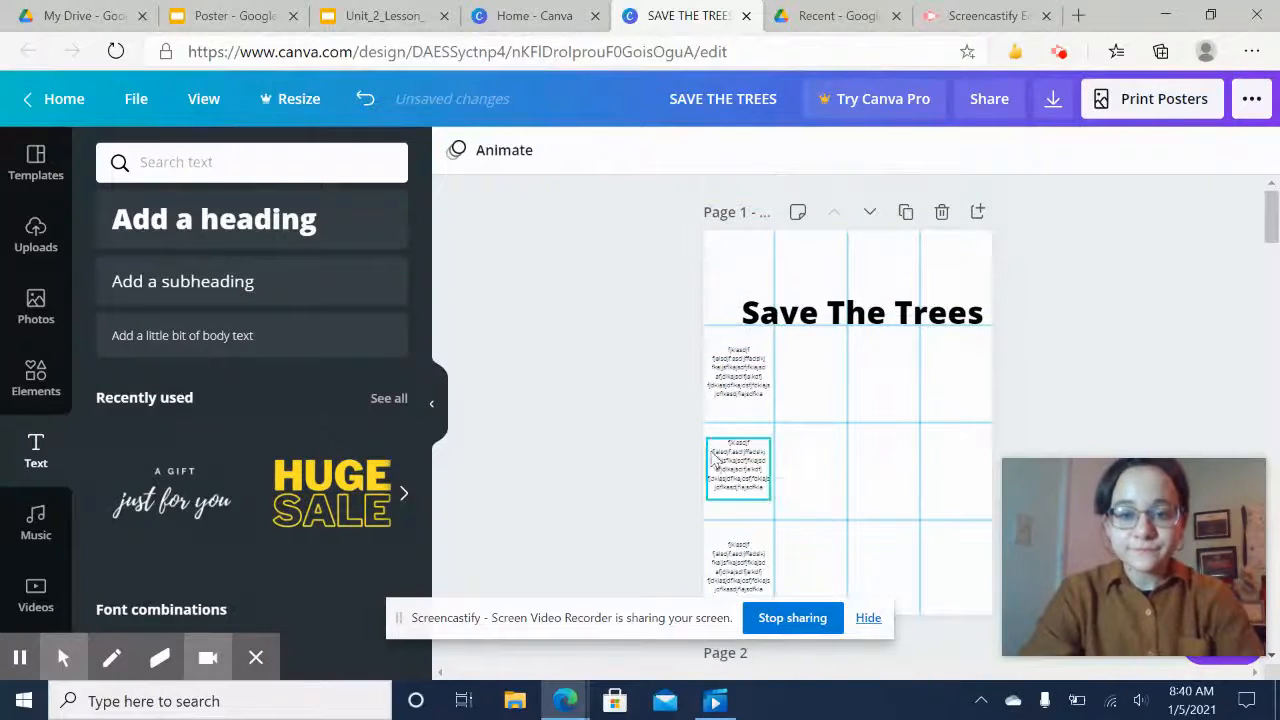
{"action": "scroll", "coordinate": [737, 450], "scroll_direction": "down", "scroll_amount": 2}
{"action": "scroll", "coordinate": [757, 300], "scroll_direction": "up", "scroll_amount": 1}
{"action": "left_click", "coordinate": [806, 278]}
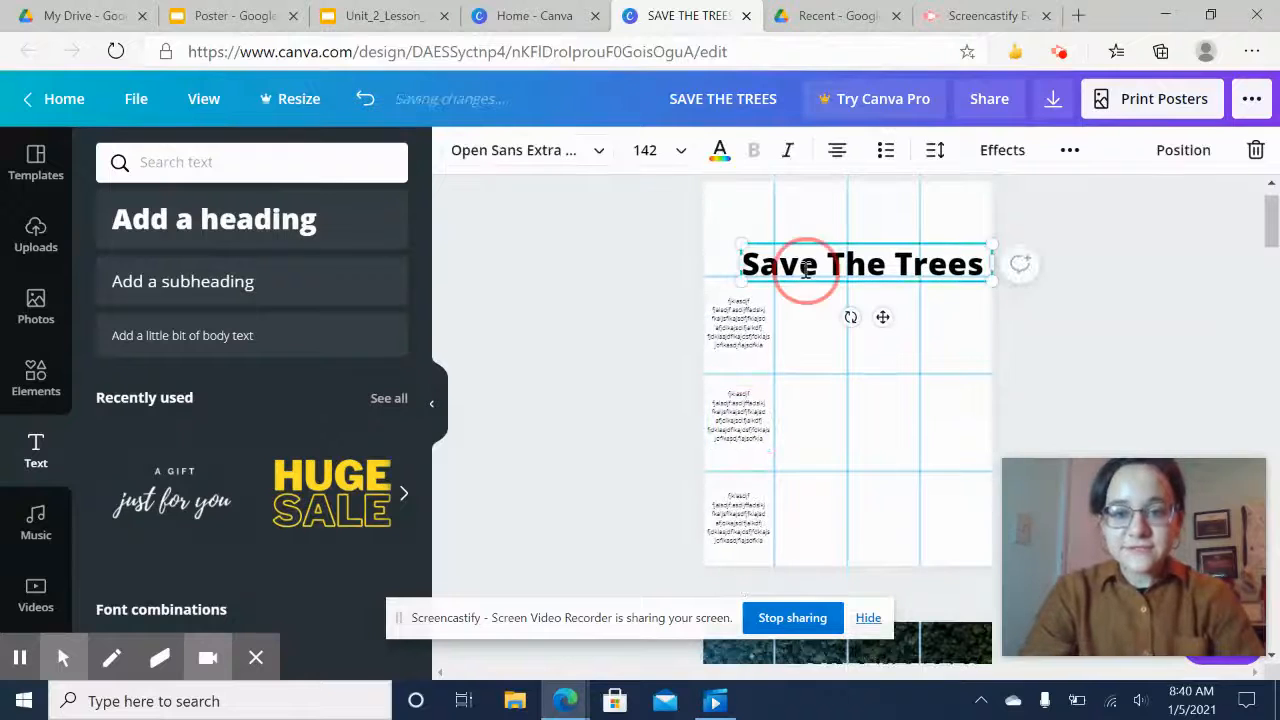
{"action": "left_click", "coordinate": [808, 265]}
{"action": "scroll", "coordinate": [943, 266], "scroll_direction": "up", "scroll_amount": 1}
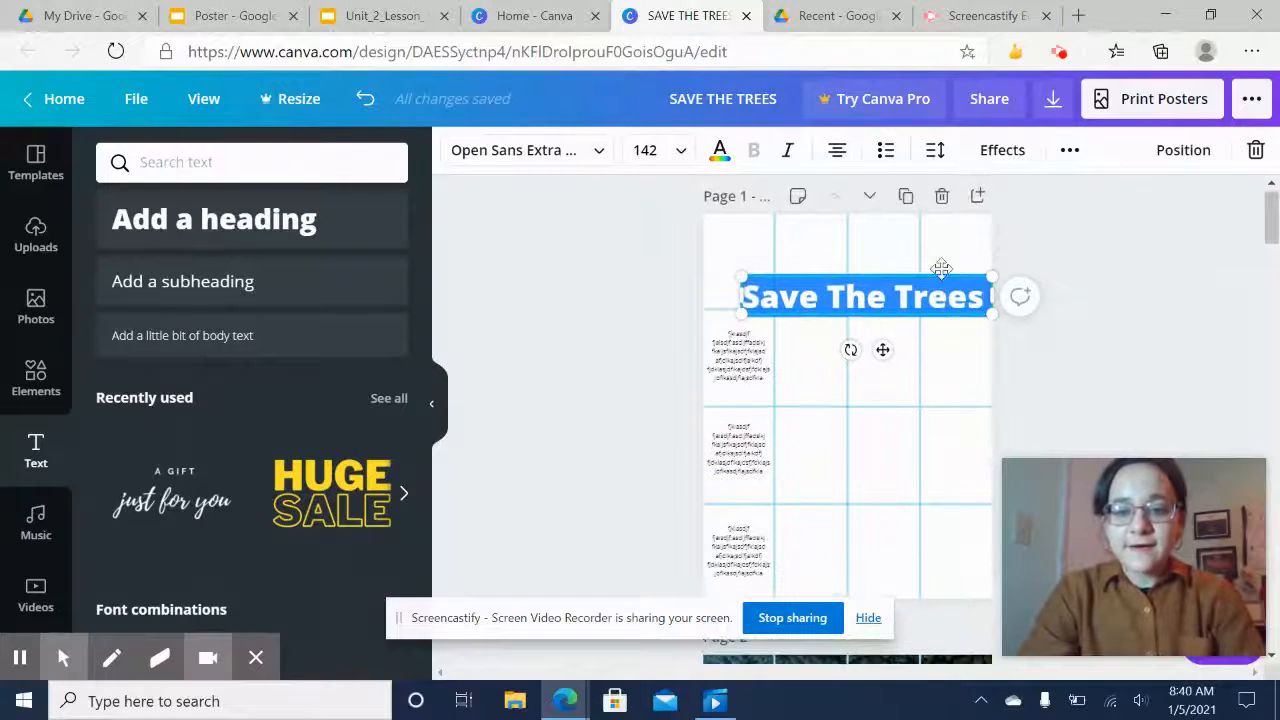
{"action": "left_click", "coordinate": [667, 157]}
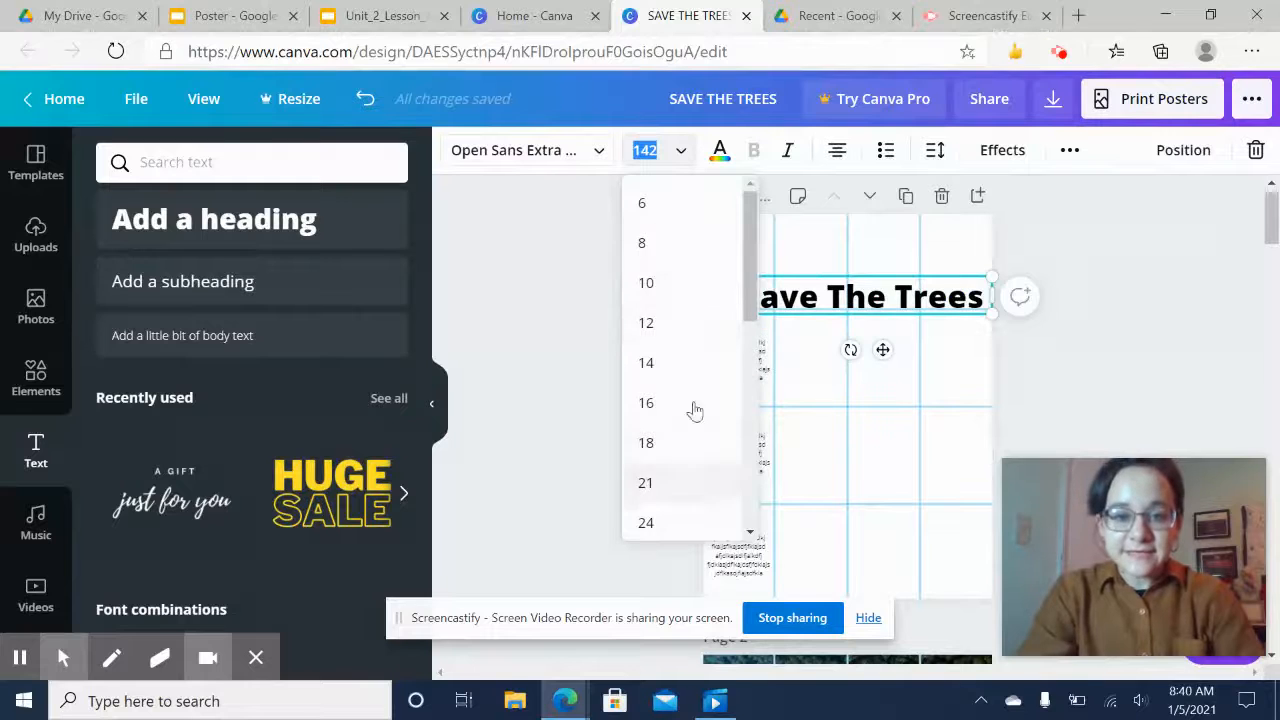
{"action": "scroll", "coordinate": [694, 409], "scroll_direction": "down", "scroll_amount": 5}
{"action": "left_click", "coordinate": [651, 151]}
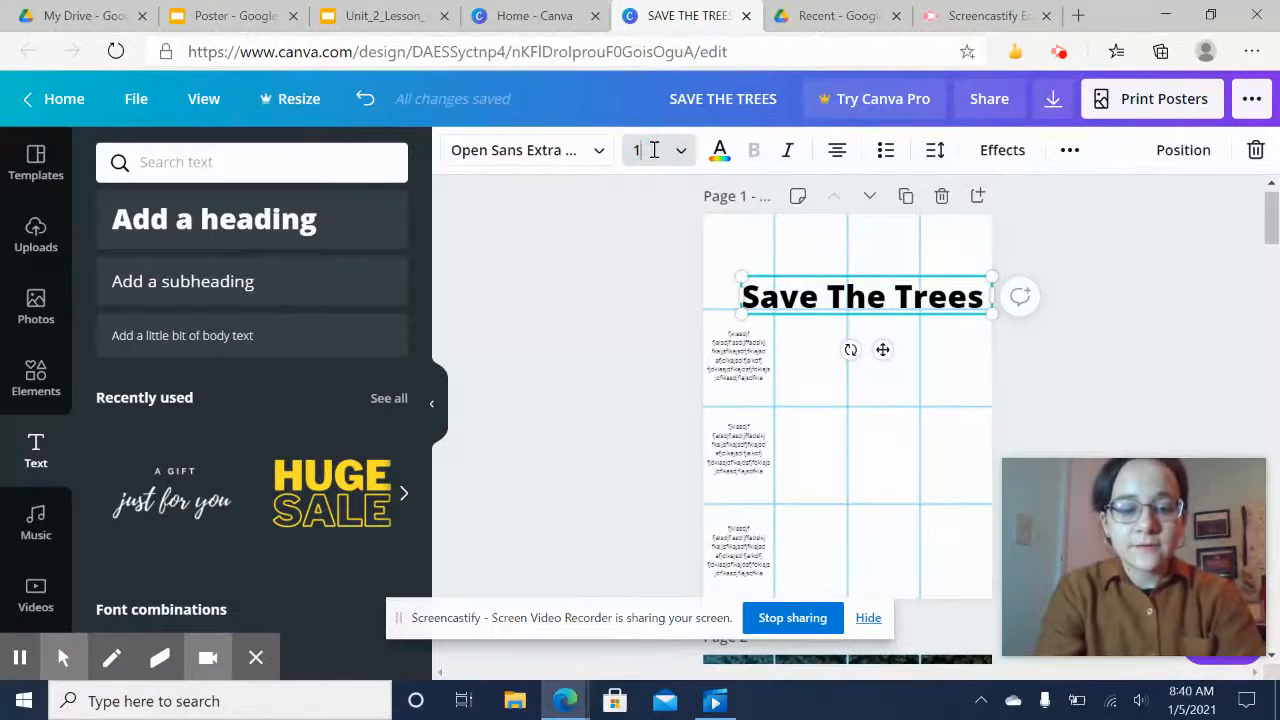
{"action": "key", "text": "Return"}
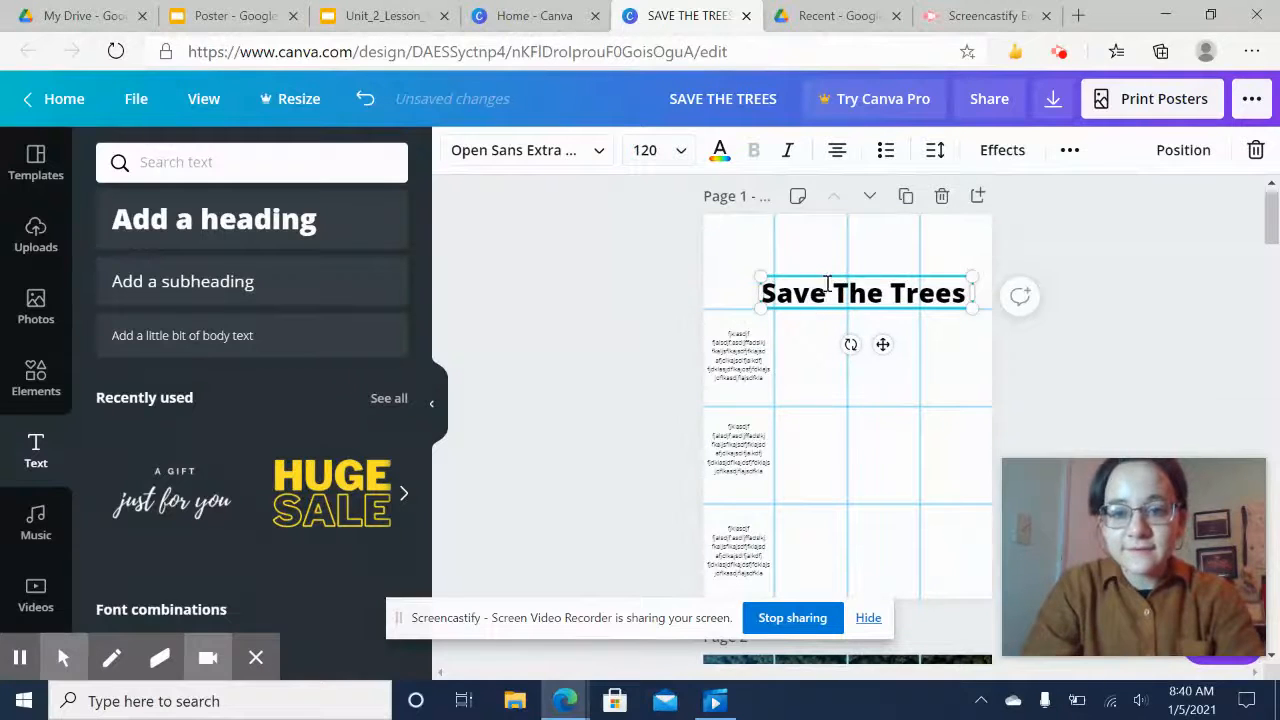
Shift the heading slightly right and retype its text in capitals as SAVE THE TREES
{"action": "left_click_drag", "start_coordinate": [882, 344], "coordinate": [900, 342]}
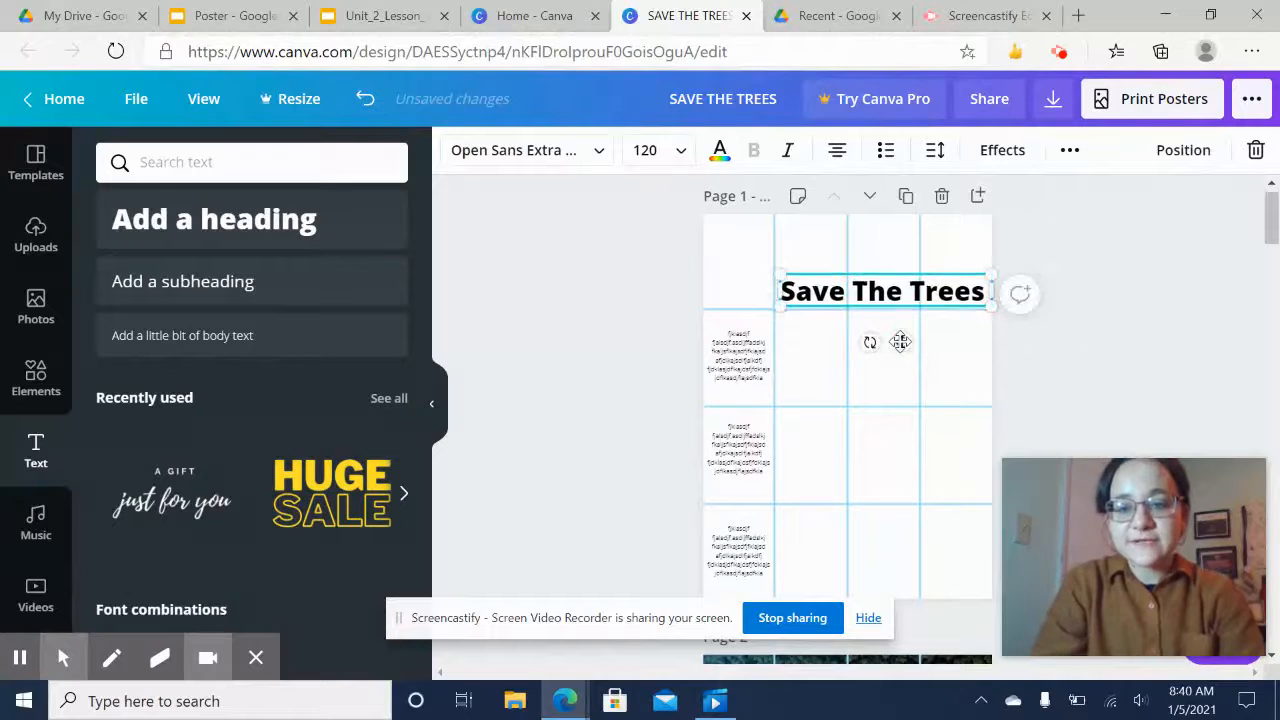
{"action": "double_click", "coordinate": [880, 293]}
{"action": "key", "text": "BackSpace"}
{"action": "type", "text": "SAVES T"}
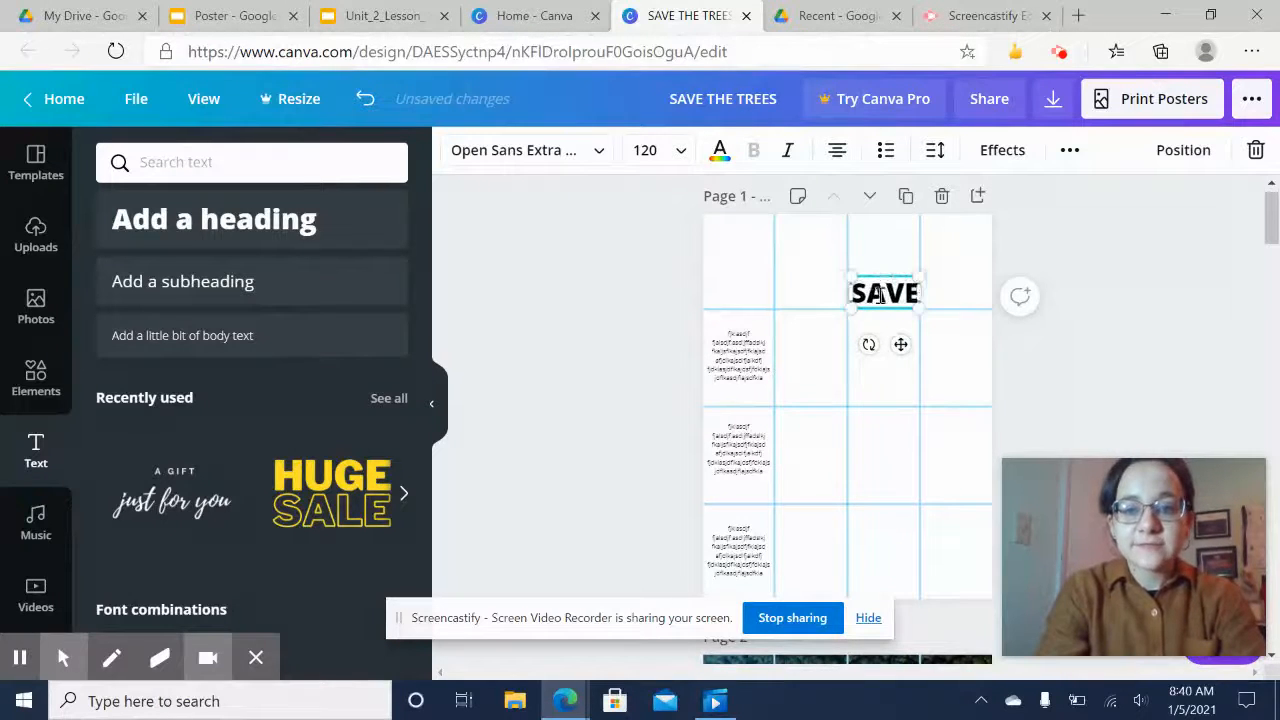
{"action": "key", "text": "BackSpace"}
{"action": "key", "text": "BackSpace"}
{"action": "key", "text": "BackSpace"}
{"action": "type", "text": "THE TREES"}
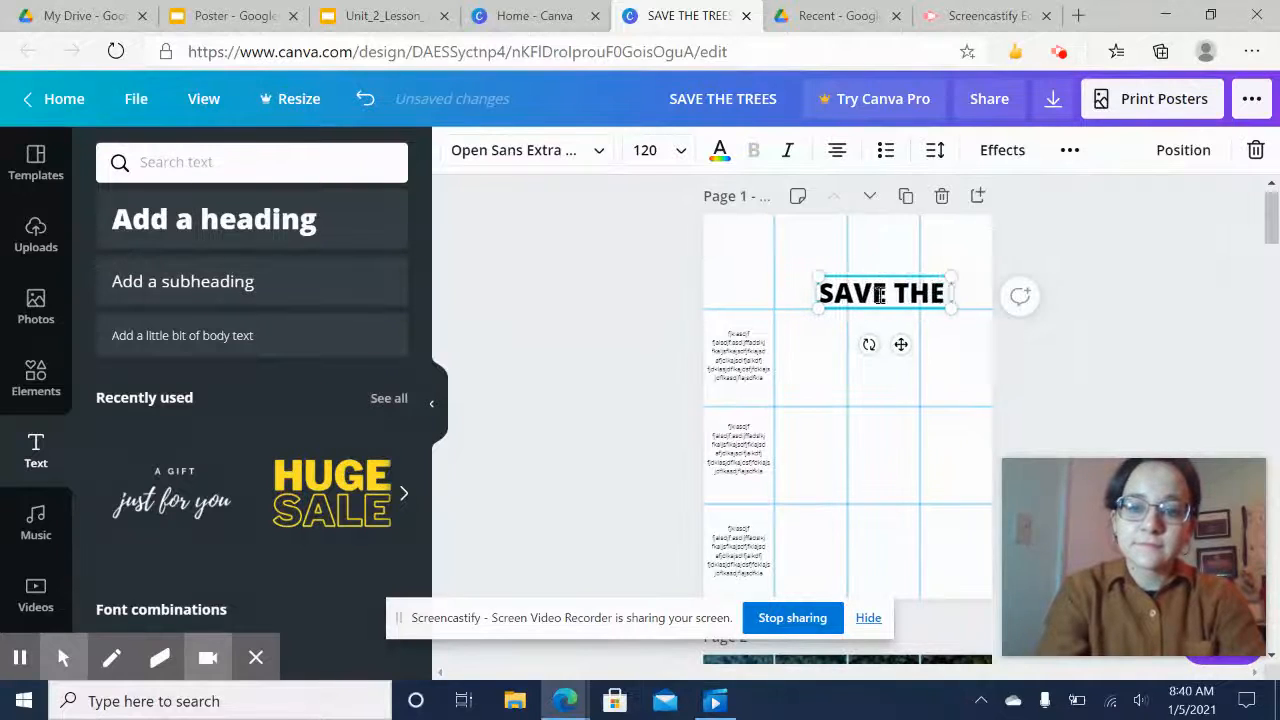
{"action": "left_click", "coordinate": [1118, 294]}
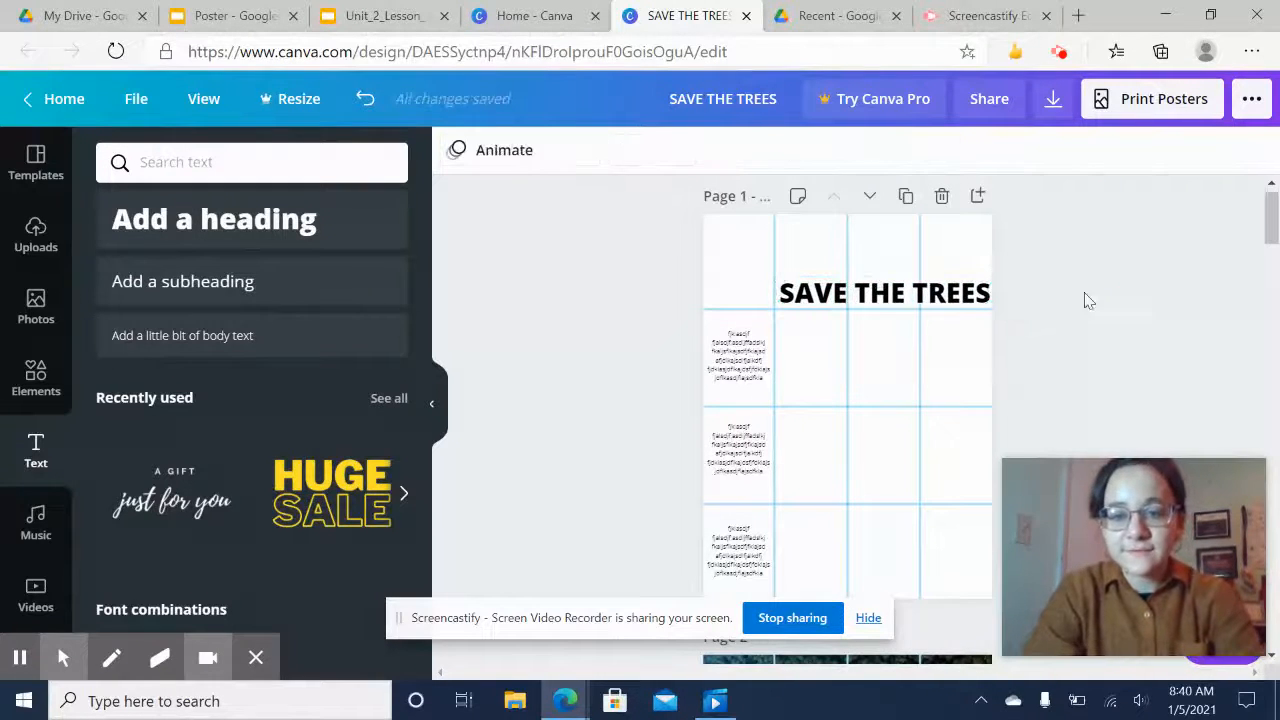
Nudge the heading slightly left so it fits within the page's right edge
{"action": "left_click_drag", "start_coordinate": [926, 295], "coordinate": [923, 295]}
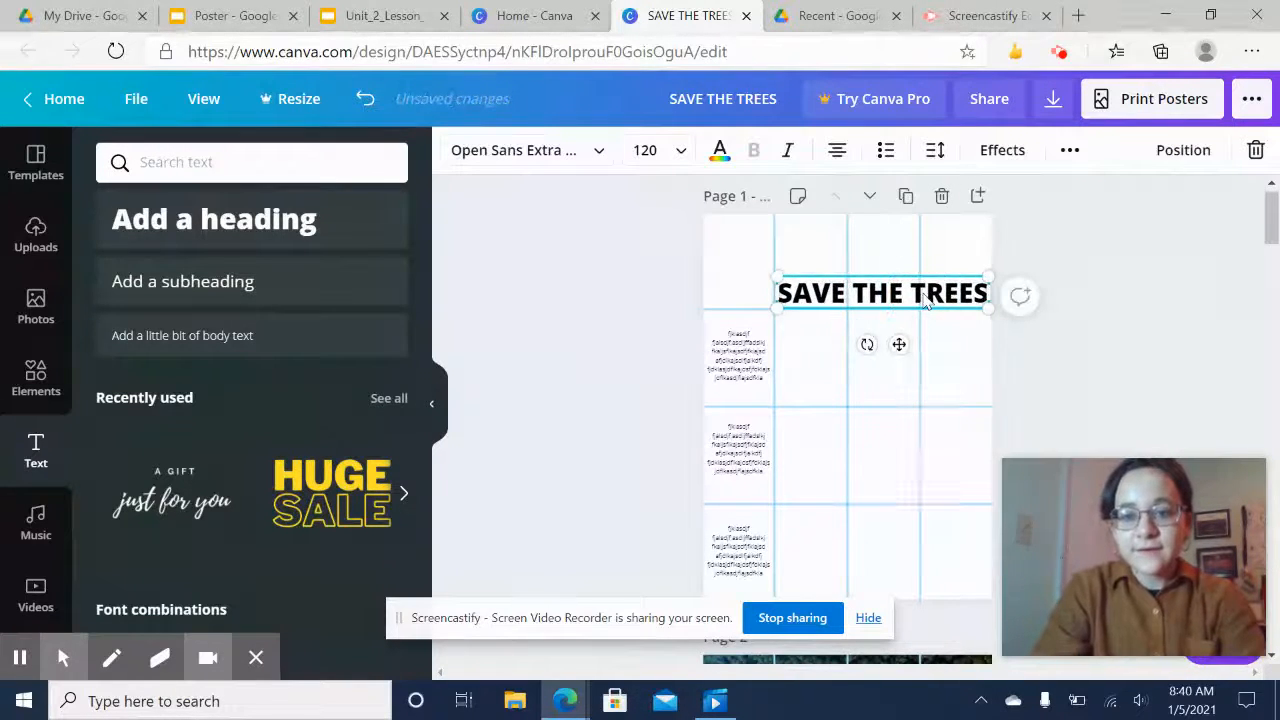
{"action": "left_click", "coordinate": [1142, 278]}
{"action": "scroll", "coordinate": [1103, 329], "scroll_direction": "down", "scroll_amount": 1}
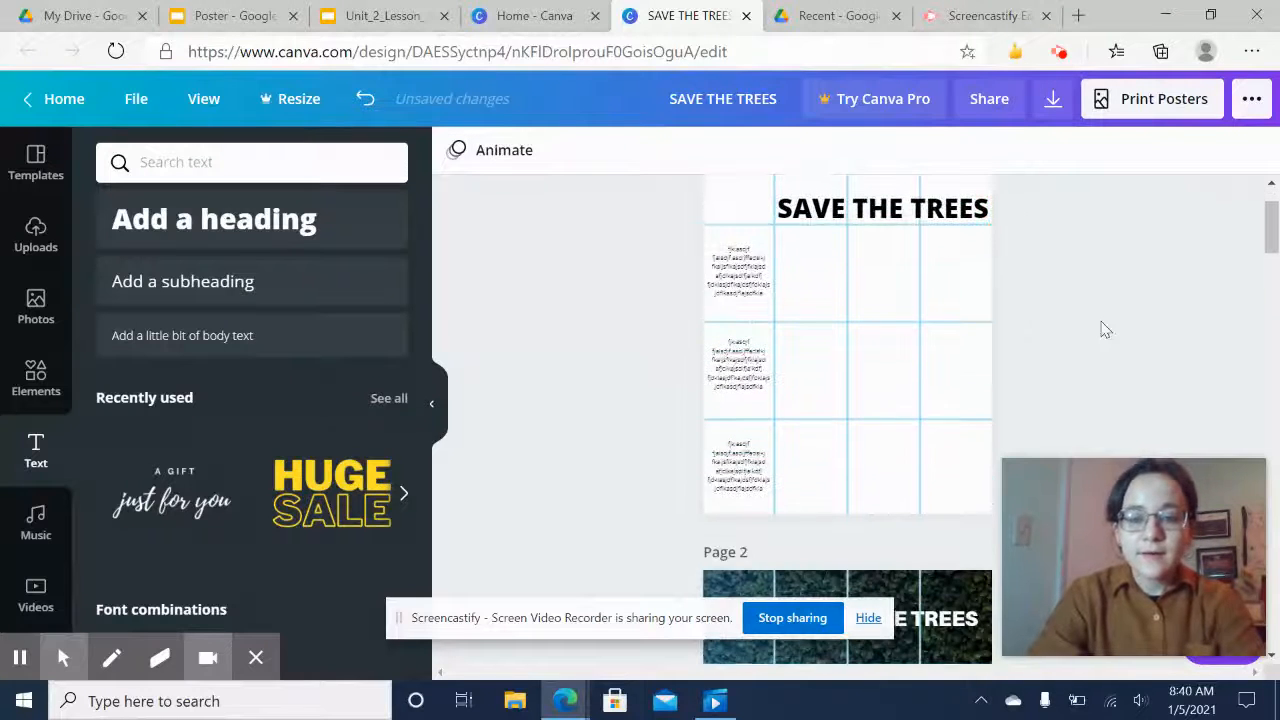
{"action": "scroll", "coordinate": [1104, 329], "scroll_direction": "up", "scroll_amount": 1}
{"action": "scroll", "coordinate": [1104, 329], "scroll_direction": "down", "scroll_amount": 1}
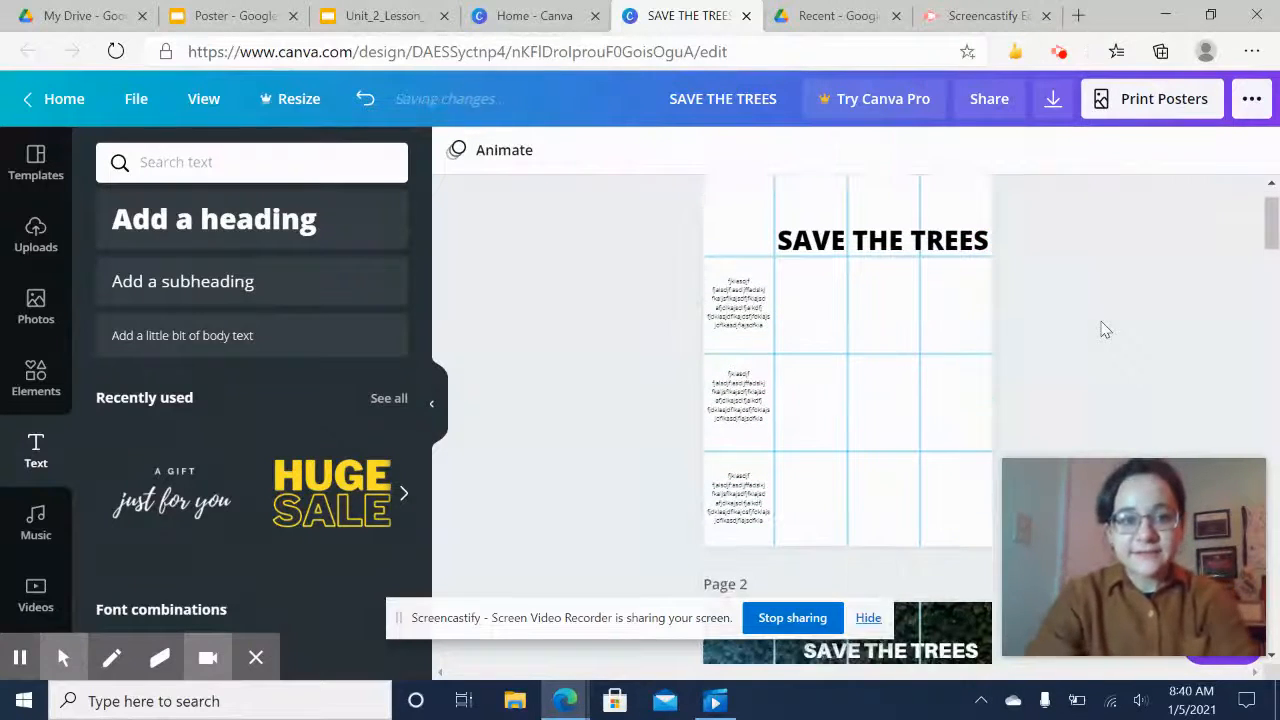
{"action": "scroll", "coordinate": [1104, 329], "scroll_direction": "up", "scroll_amount": 1}
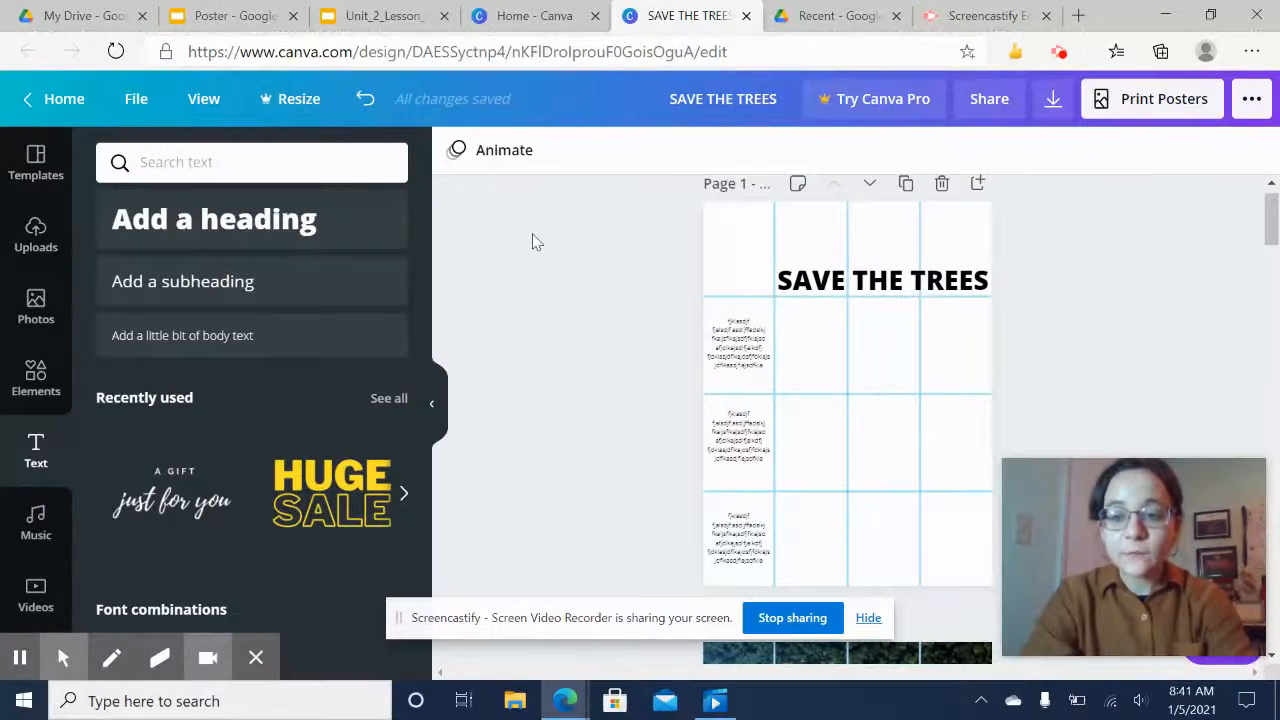
Review the Poster Style #1 example in the lesson slides, then return to the poster design
{"action": "left_click", "coordinate": [374, 16]}
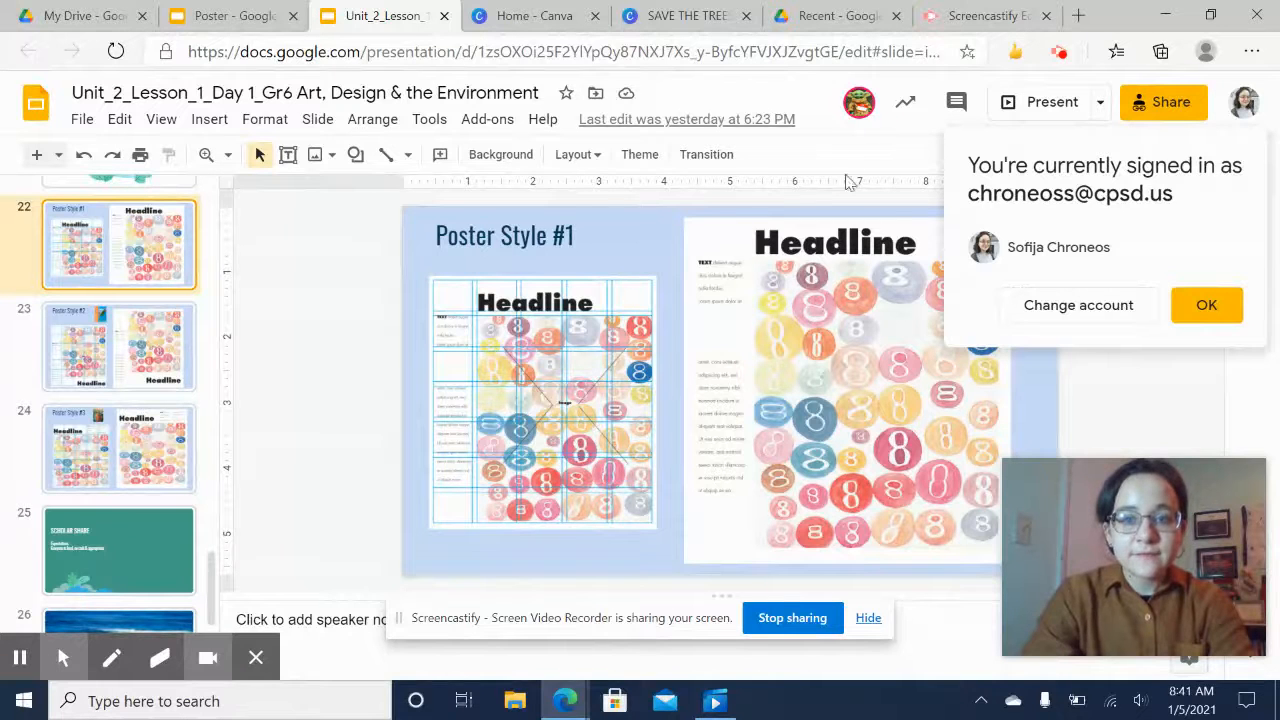
{"action": "left_click", "coordinate": [966, 8]}
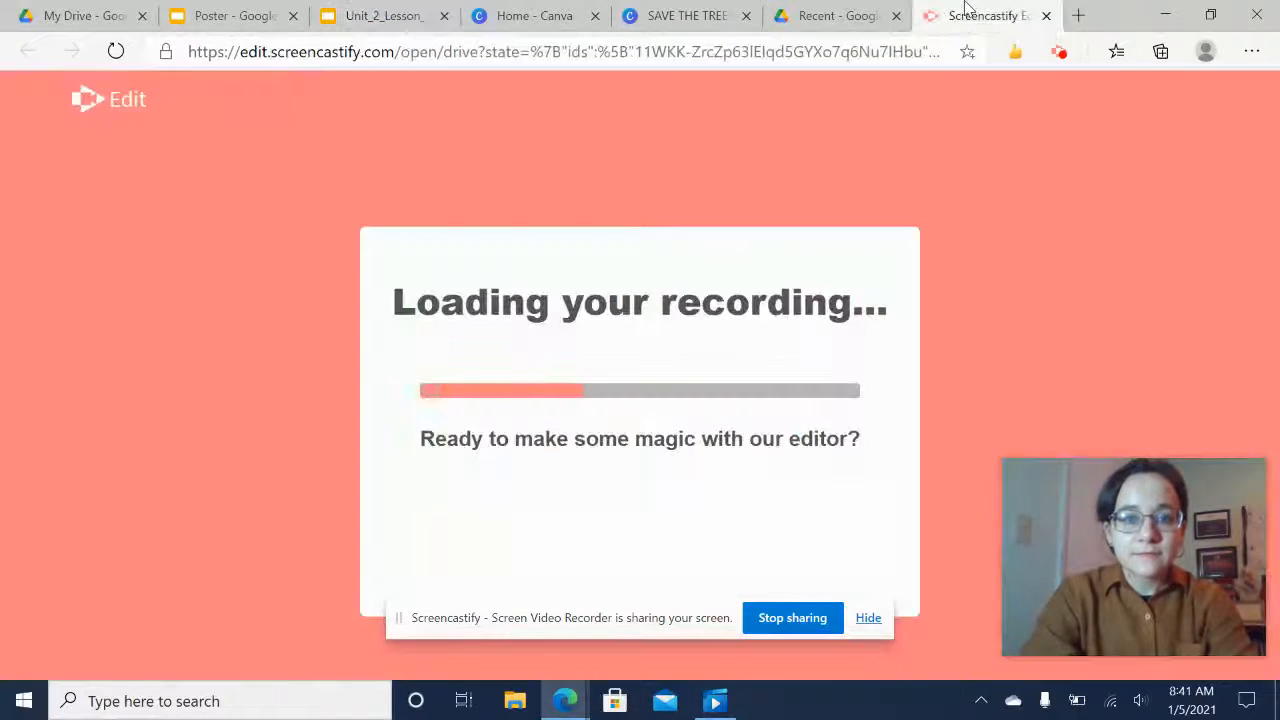
{"action": "left_click", "coordinate": [665, 12]}
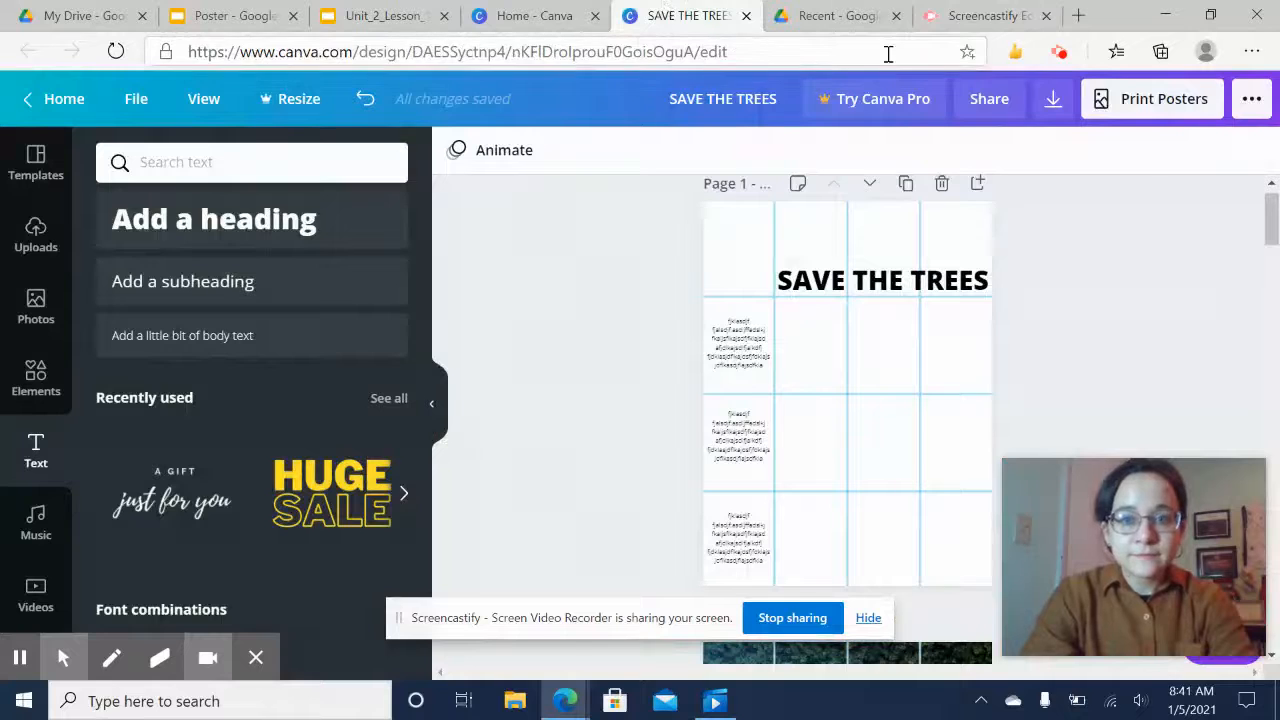
Add the recently used tree photo to the poster and resize it to about 13.1 × 17.5, filling the three right columns below the heading
{"action": "scroll", "coordinate": [651, 343], "scroll_direction": "down", "scroll_amount": 1}
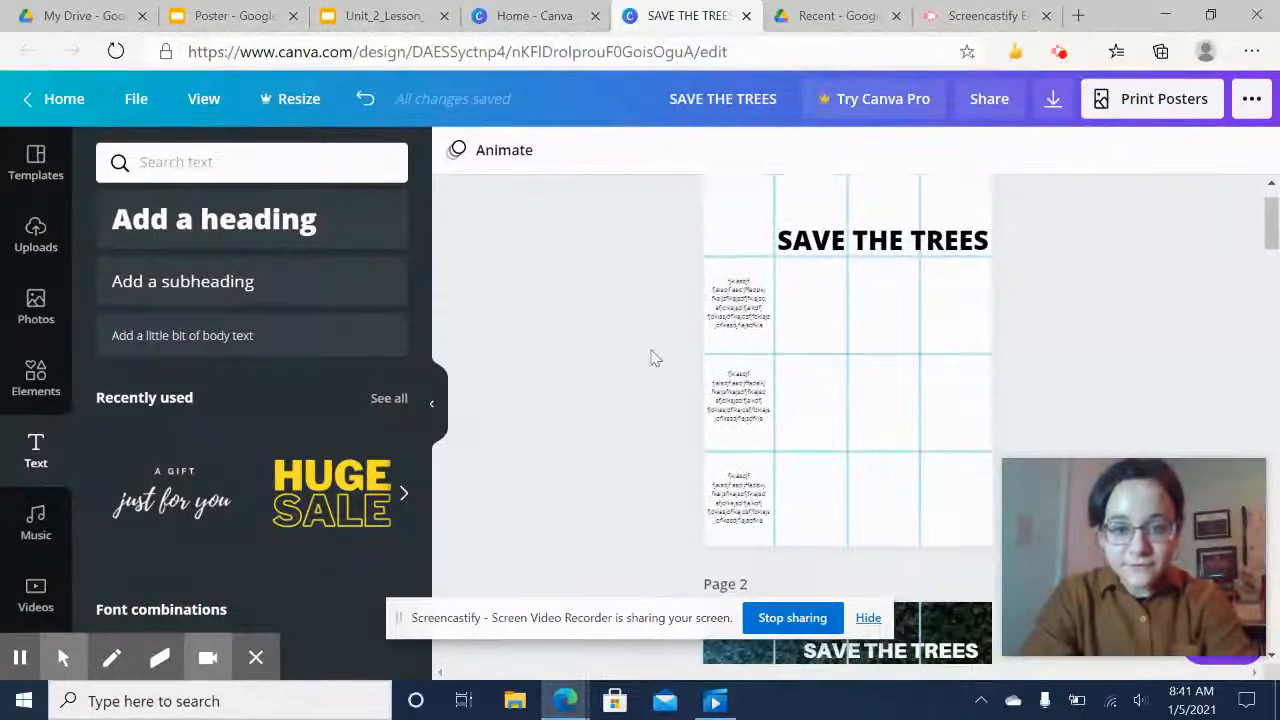
{"action": "scroll", "coordinate": [653, 358], "scroll_direction": "up", "scroll_amount": 1}
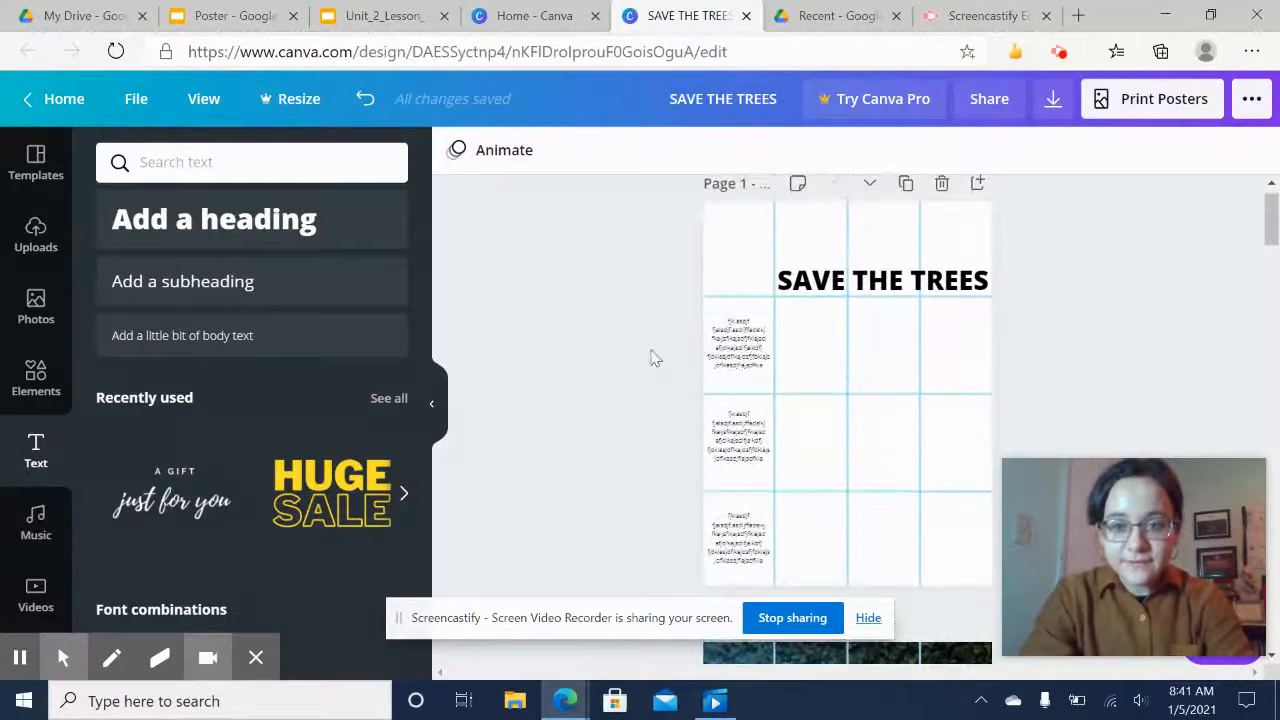
{"action": "left_click", "coordinate": [36, 303]}
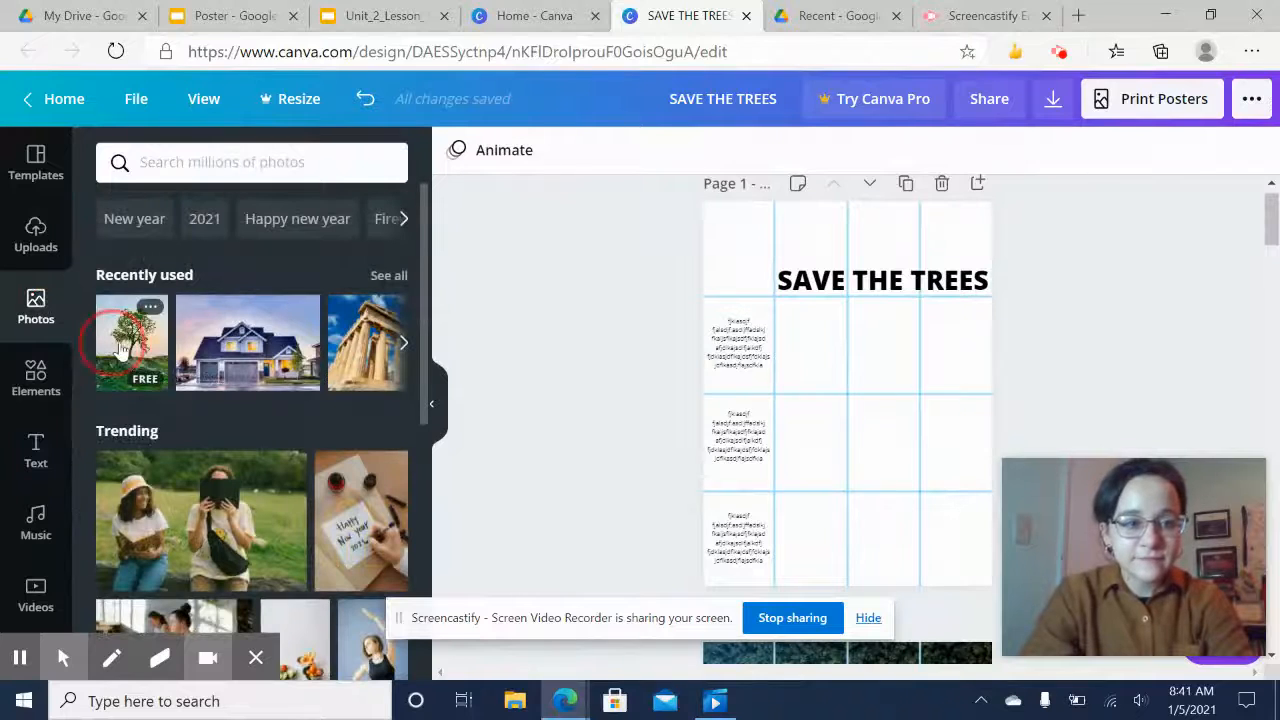
{"action": "left_click_drag", "start_coordinate": [116, 342], "coordinate": [720, 400]}
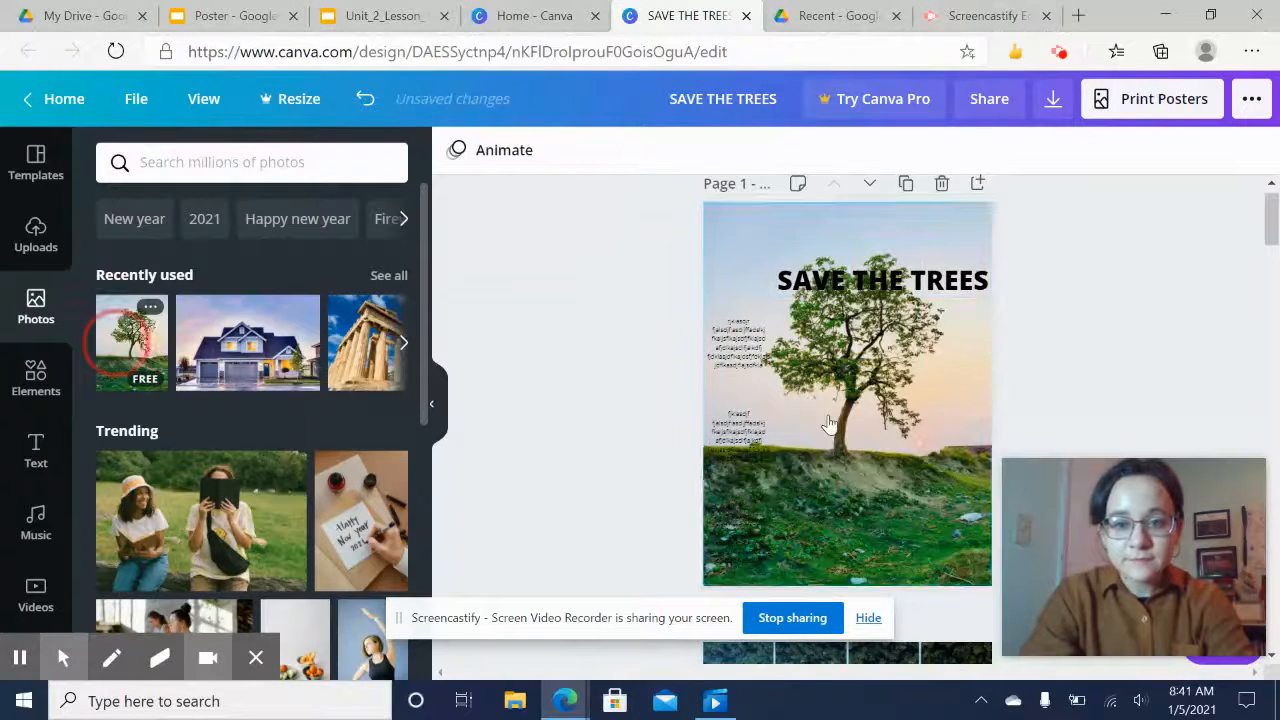
{"action": "left_click", "coordinate": [721, 199]}
{"action": "left_click_drag", "start_coordinate": [706, 206], "coordinate": [787, 305]}
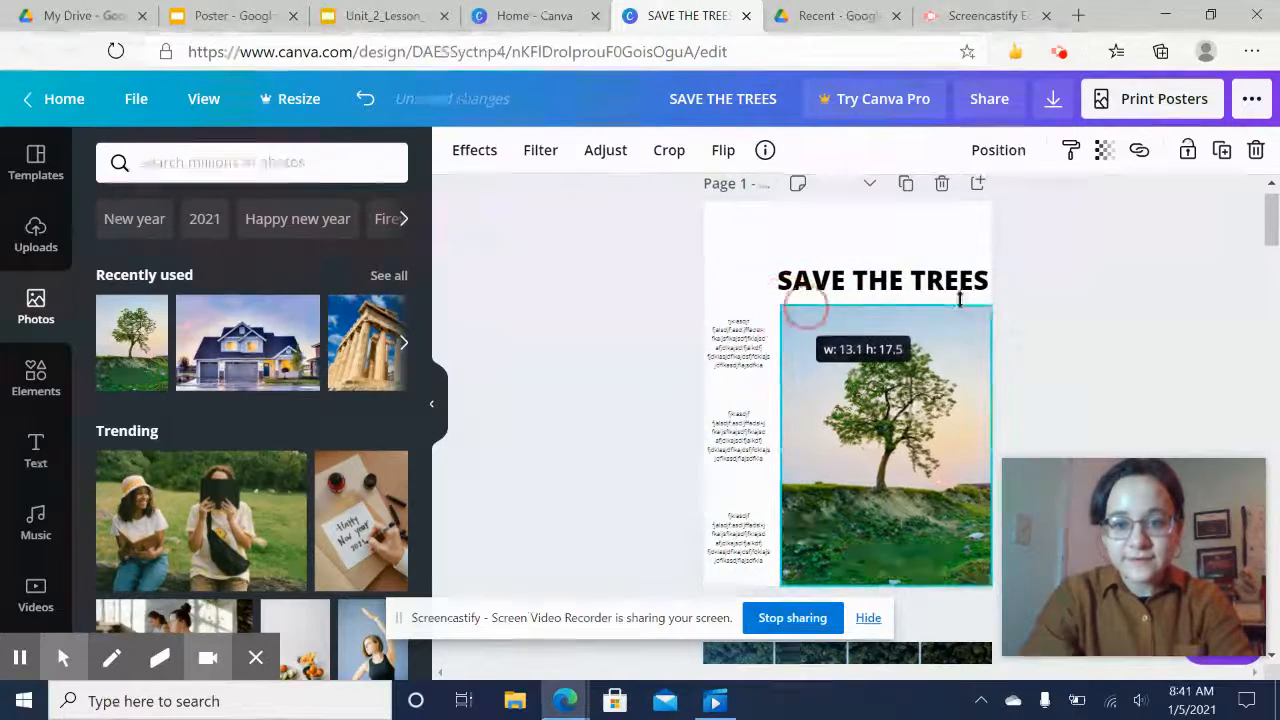
{"action": "left_click", "coordinate": [1069, 340]}
Undo the last two edits on the poster page
{"action": "scroll", "coordinate": [1154, 323], "scroll_direction": "down", "scroll_amount": 1}
{"action": "scroll", "coordinate": [1154, 323], "scroll_direction": "up", "scroll_amount": 1}
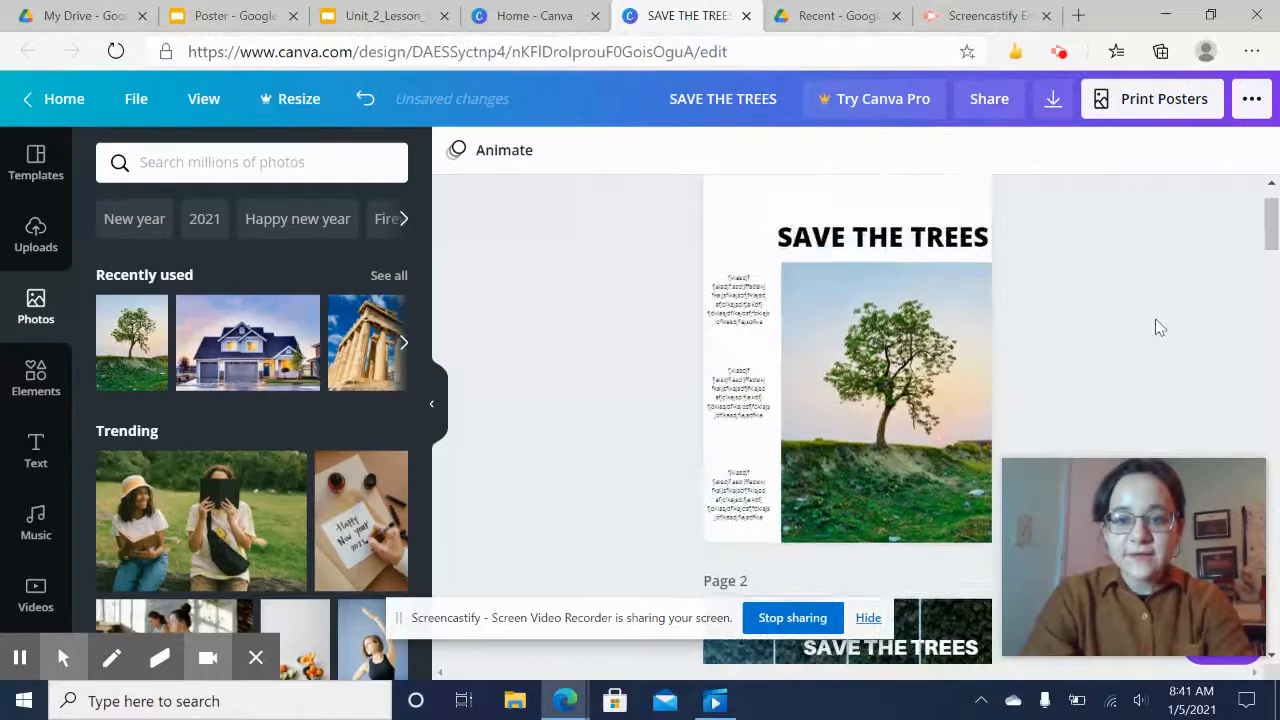
{"action": "scroll", "coordinate": [960, 282], "scroll_direction": "up", "scroll_amount": 1}
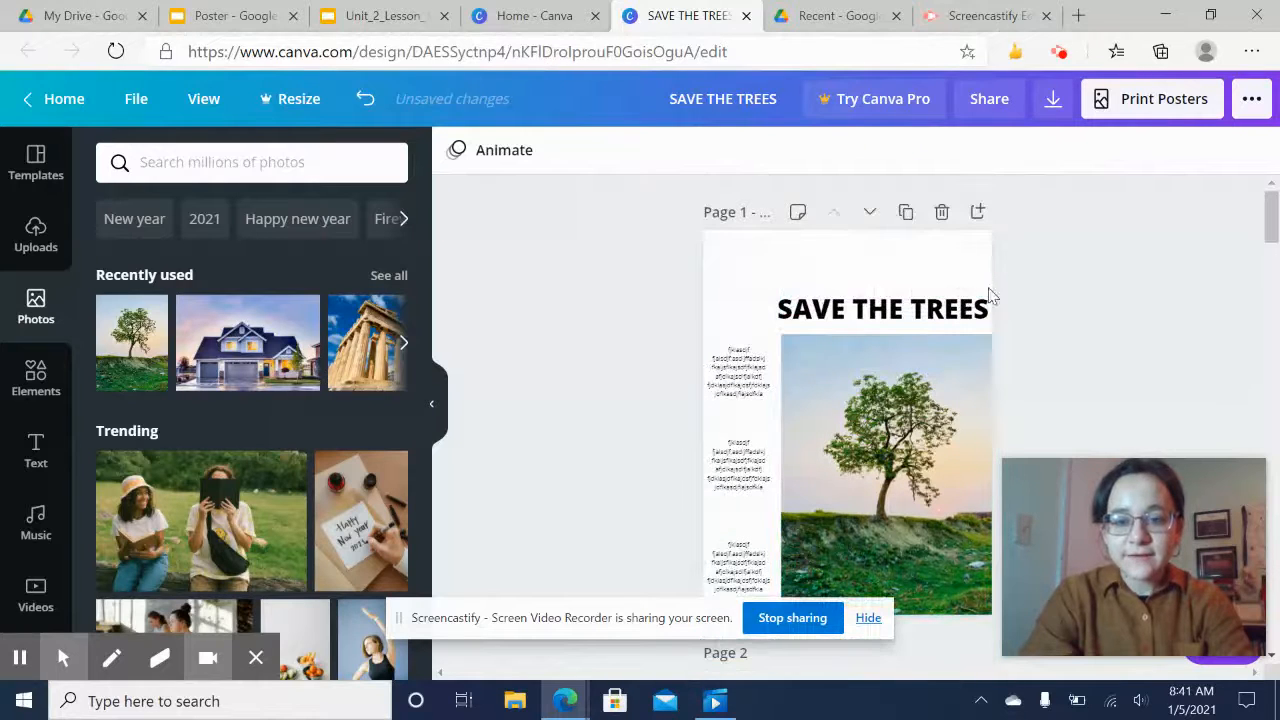
{"action": "scroll", "coordinate": [1034, 297], "scroll_direction": "down", "scroll_amount": 1}
{"action": "scroll", "coordinate": [1037, 300], "scroll_direction": "up", "scroll_amount": 1}
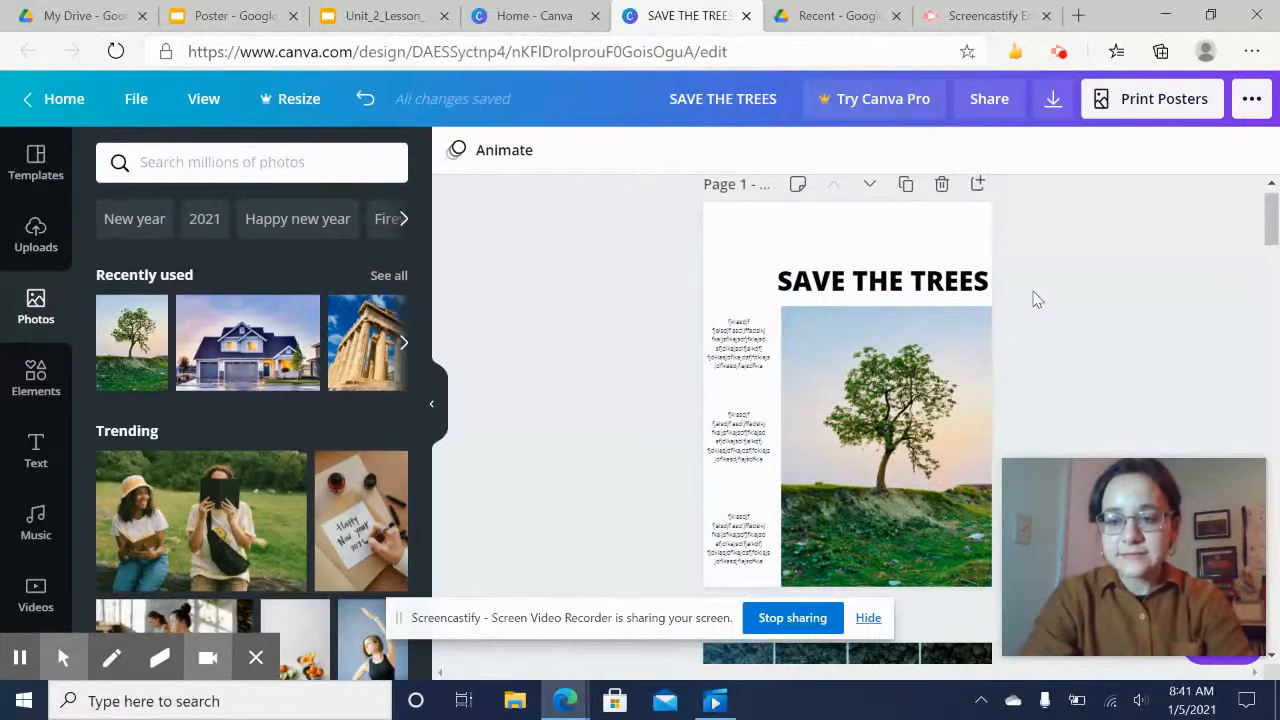
{"action": "key", "text": "ctrl+z"}
{"action": "left_click", "coordinate": [1034, 298]}
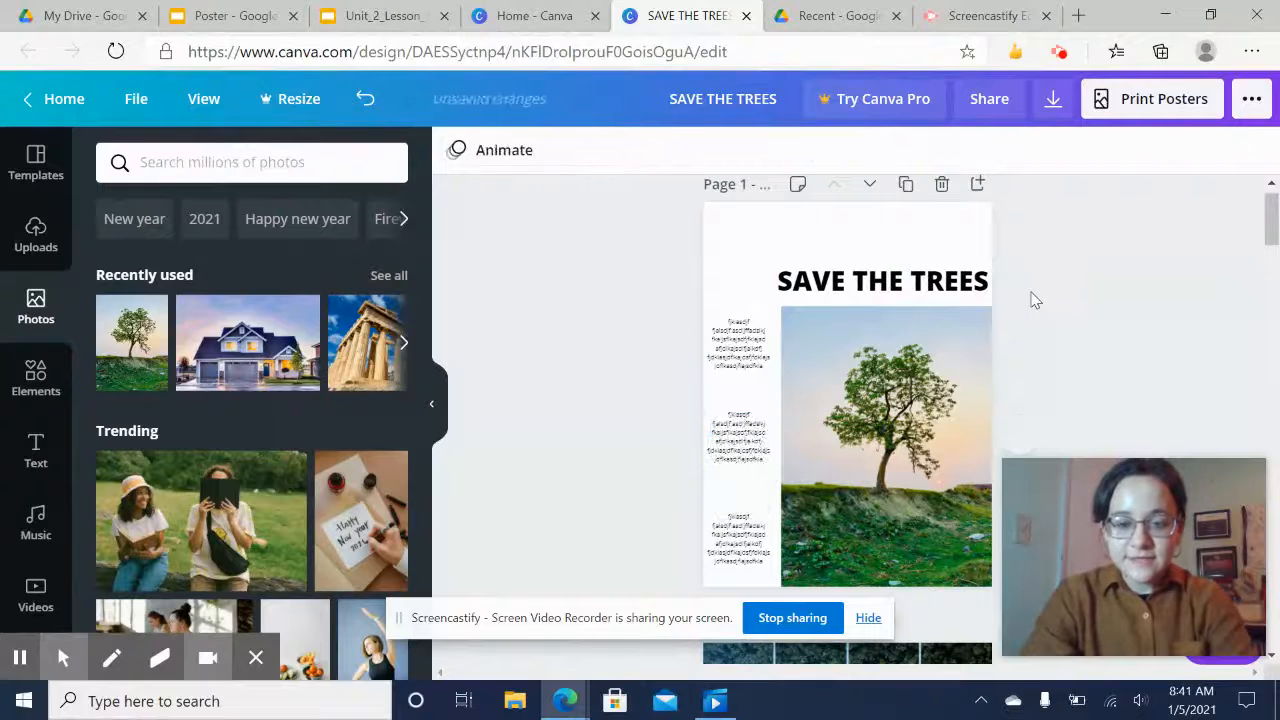
{"action": "scroll", "coordinate": [1068, 321], "scroll_direction": "down", "scroll_amount": 3}
{"action": "left_click", "coordinate": [855, 522]}
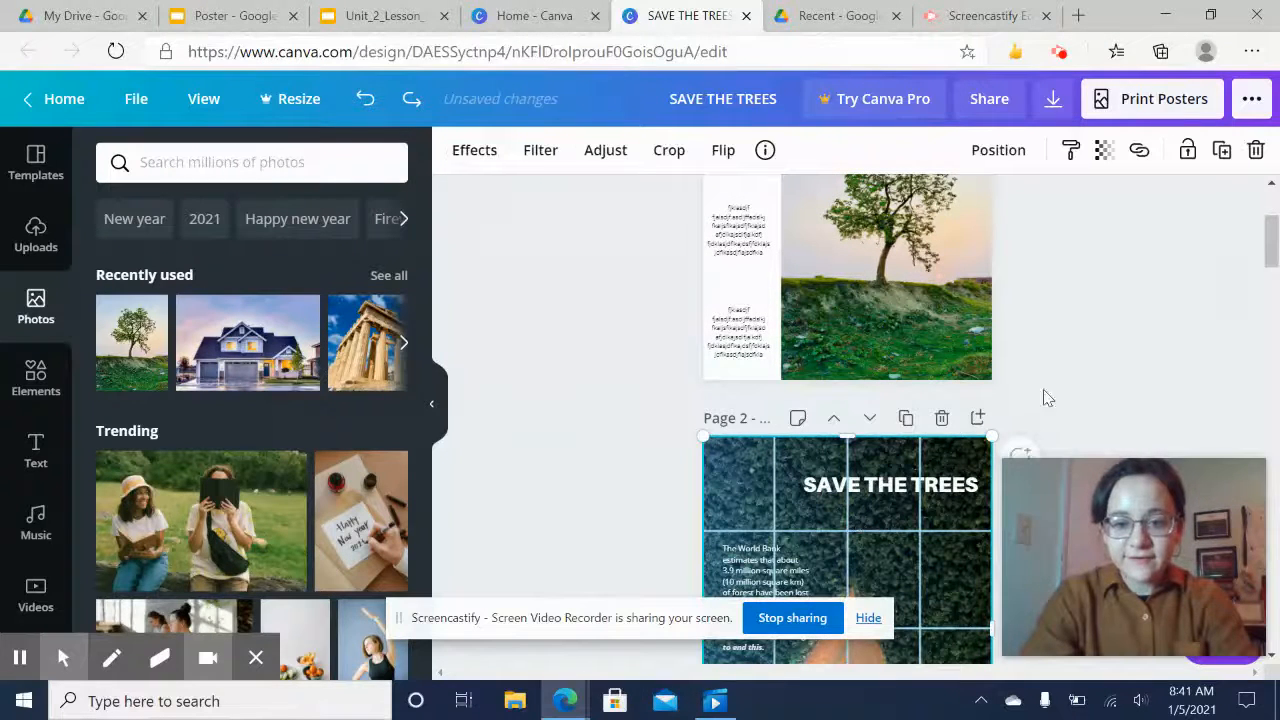
{"action": "left_click", "coordinate": [1088, 331]}
{"action": "key", "text": "ctrl+z"}
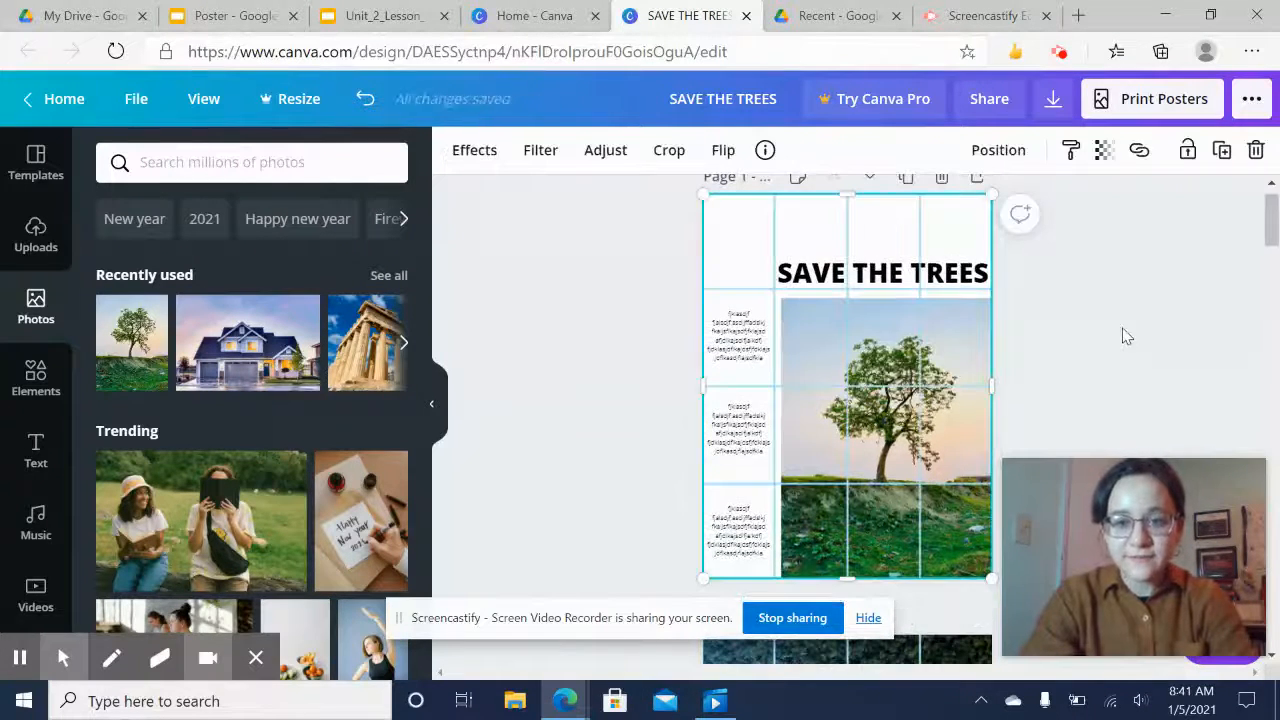
{"action": "left_click", "coordinate": [1123, 333]}
Realign the grid layout with the page edges by nudging it slightly
{"action": "scroll", "coordinate": [1123, 334], "scroll_direction": "down", "scroll_amount": 1}
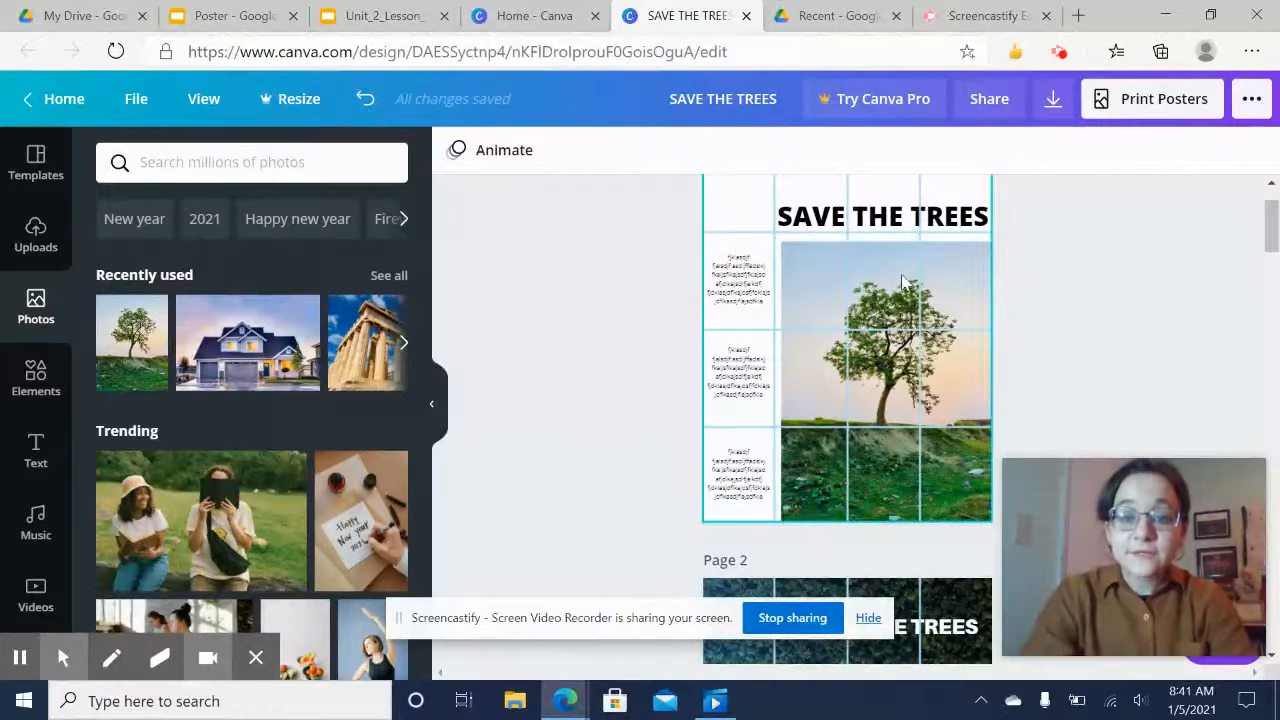
{"action": "left_click", "coordinate": [816, 284]}
{"action": "scroll", "coordinate": [1046, 250], "scroll_direction": "up", "scroll_amount": 2}
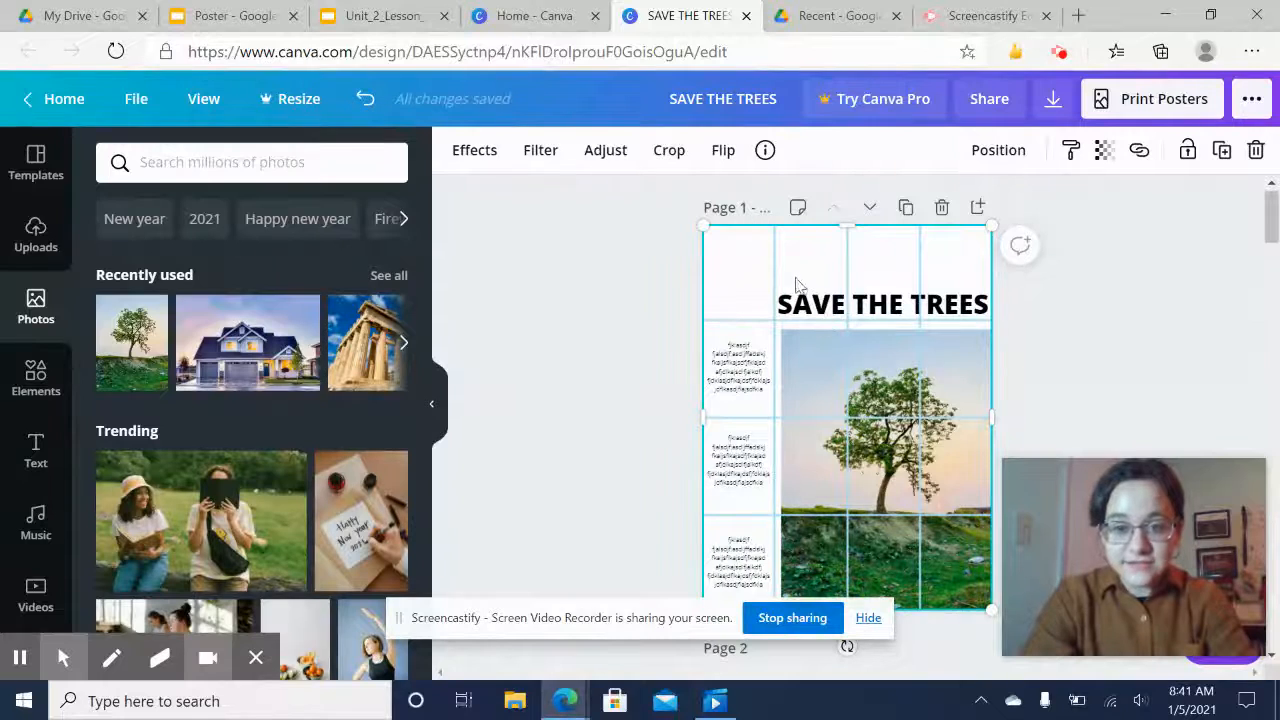
{"action": "mouse_move", "coordinate": [779, 280]}
{"action": "left_mouse_down"}
{"action": "mouse_move", "coordinate": [1034, 314]}
{"action": "mouse_move", "coordinate": [1103, 309]}
{"action": "mouse_move", "coordinate": [766, 286]}
{"action": "mouse_move", "coordinate": [772, 274]}
{"action": "left_mouse_up"}
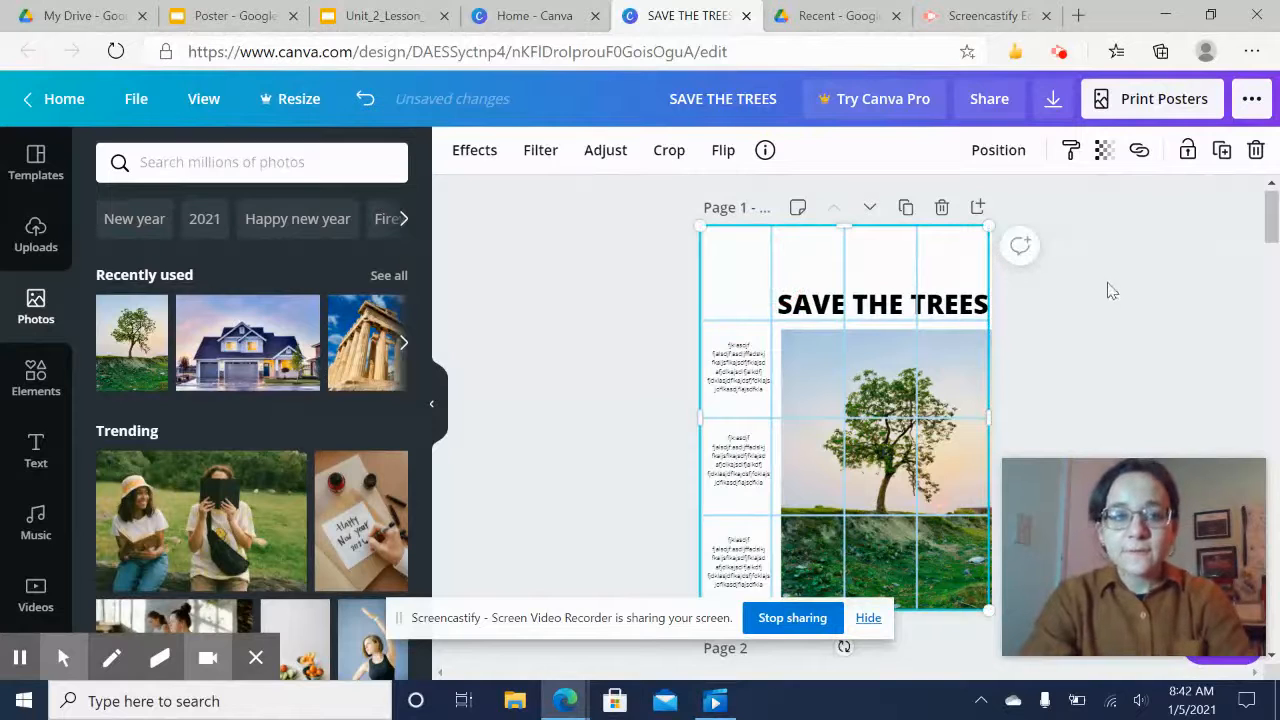
{"action": "scroll", "coordinate": [1103, 303], "scroll_direction": "down", "scroll_amount": 1}
{"action": "scroll", "coordinate": [1103, 303], "scroll_direction": "up", "scroll_amount": 1}
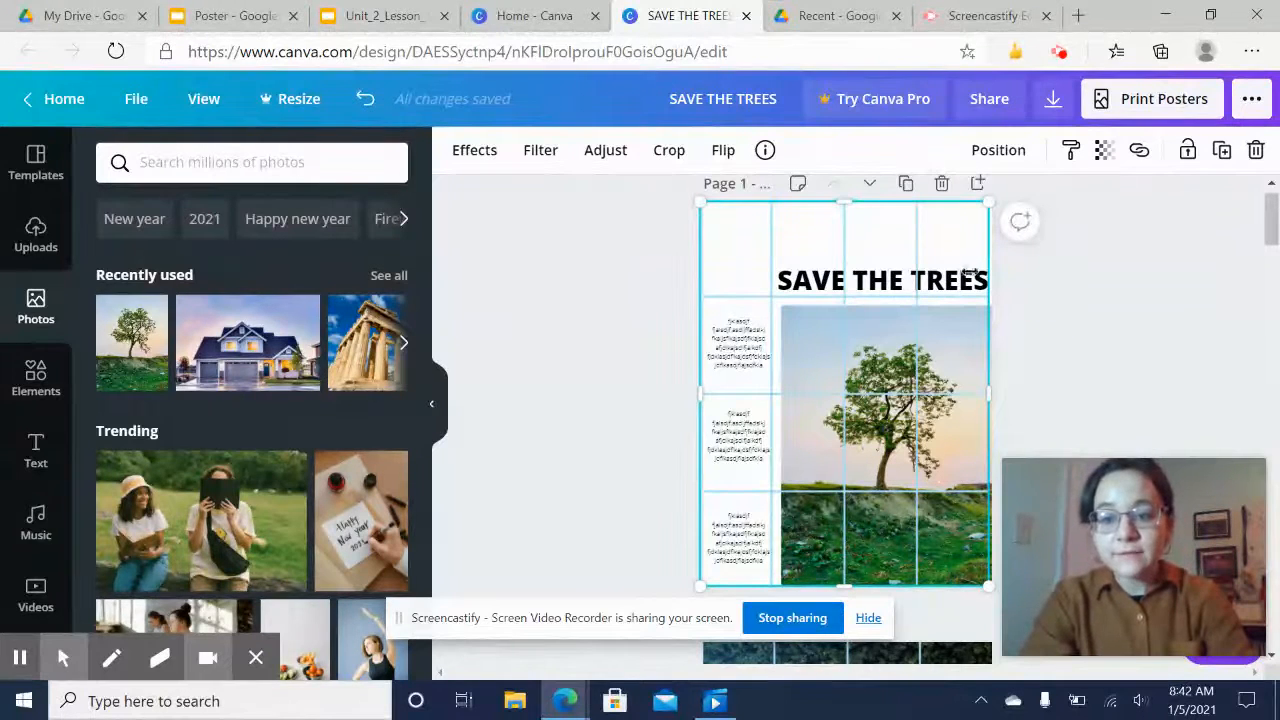
{"action": "mouse_move", "coordinate": [925, 257]}
{"action": "left_mouse_down"}
{"action": "mouse_move", "coordinate": [1134, 286]}
{"action": "mouse_move", "coordinate": [1277, 286]}
{"action": "mouse_move", "coordinate": [914, 249]}
{"action": "mouse_move", "coordinate": [929, 253]}
{"action": "left_mouse_up"}
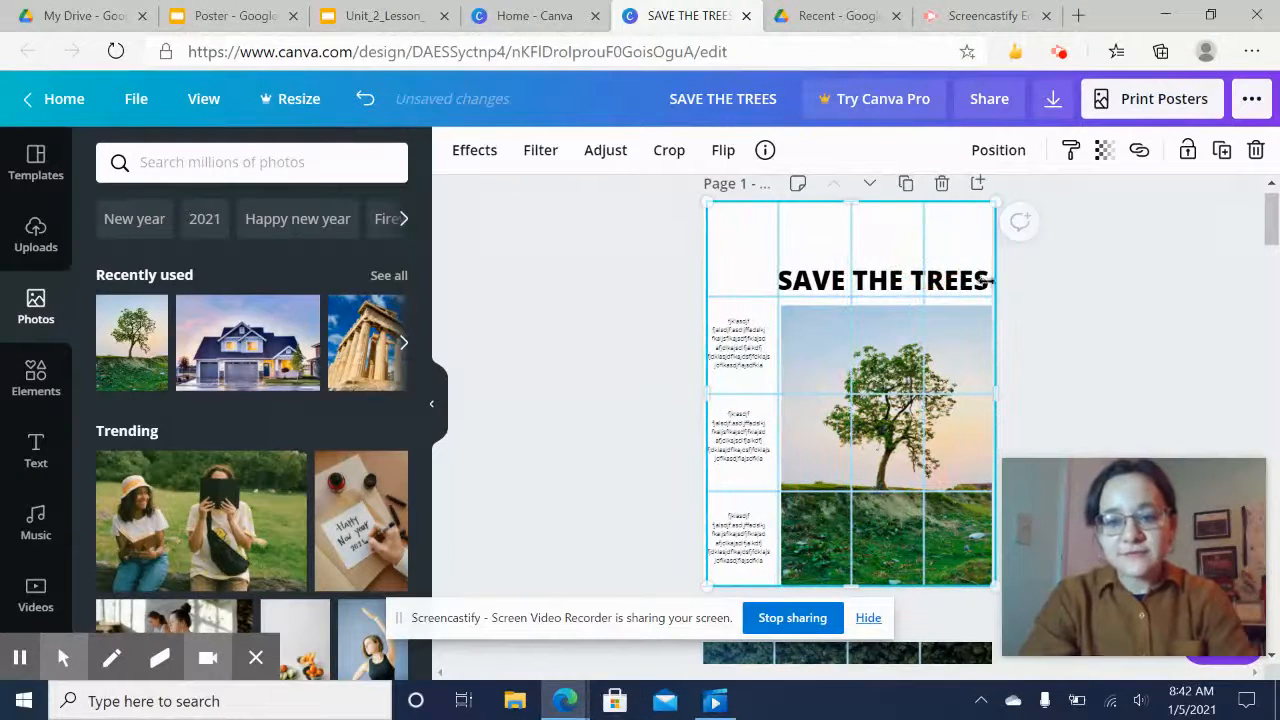
{"action": "left_click", "coordinate": [1054, 346]}
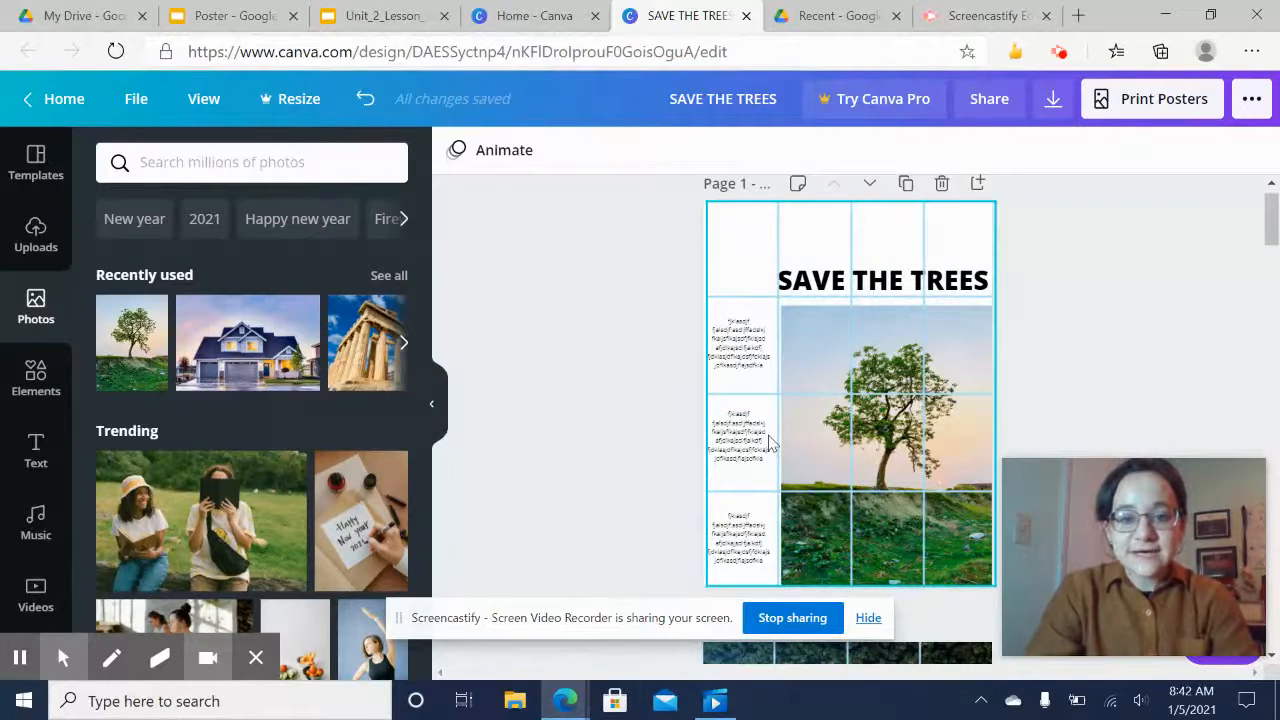
{"action": "left_click_drag", "start_coordinate": [777, 227], "coordinate": [773, 226]}
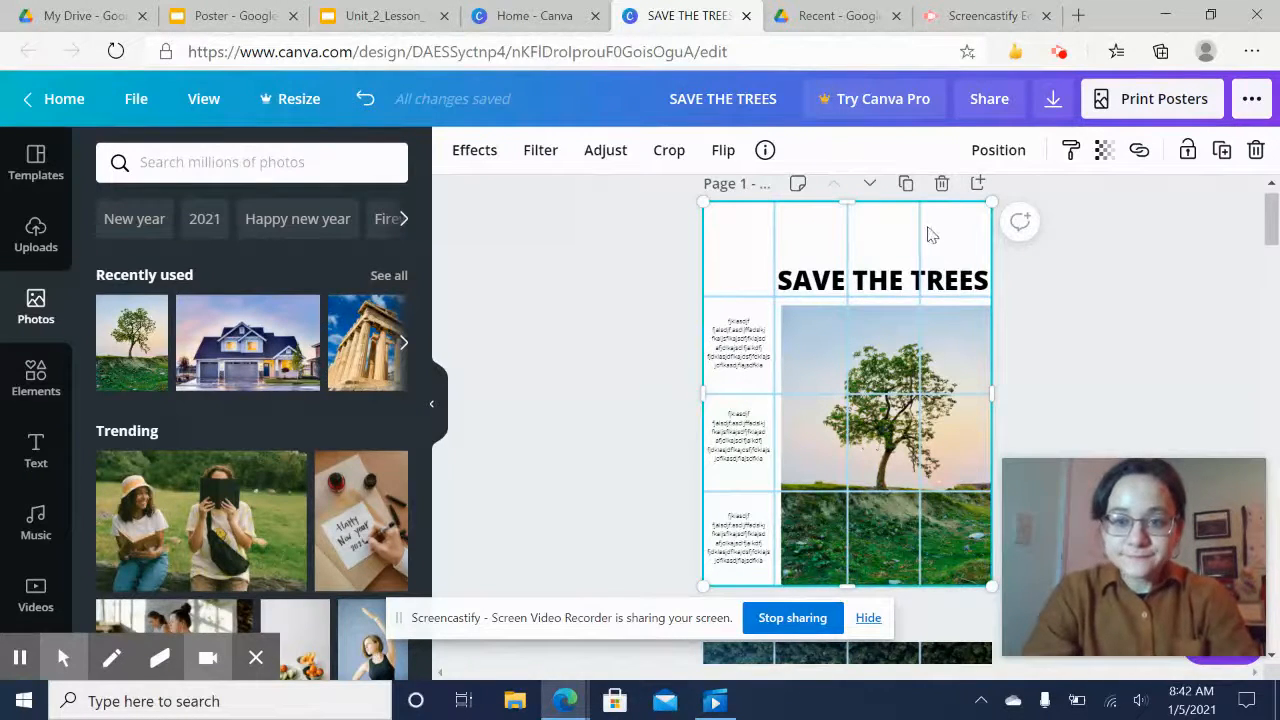
Shift the Page 1 grid a touch further left so it sits flush with the page edge
{"action": "left_click_drag", "start_coordinate": [930, 234], "coordinate": [928, 234]}
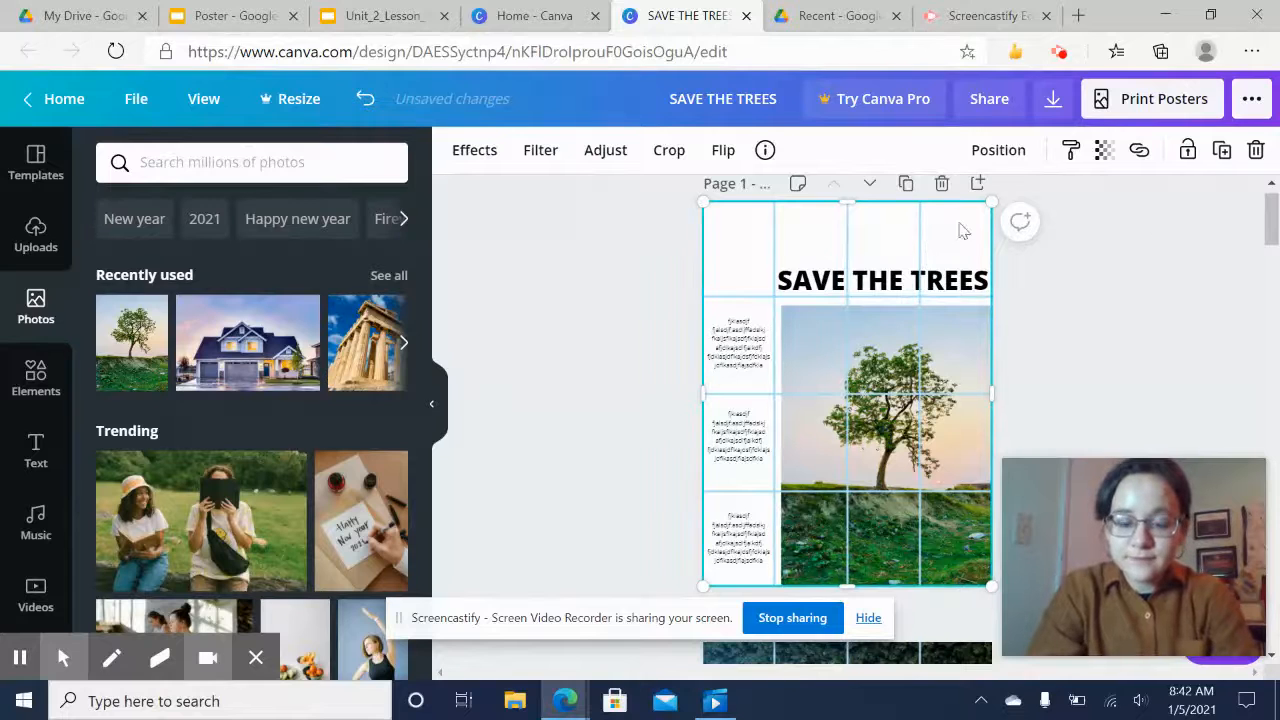
{"action": "left_click", "coordinate": [1145, 236]}
Scroll between Page 1 and the Page 2 sample poster to compare their layouts on the grid
{"action": "scroll", "coordinate": [1115, 335], "scroll_direction": "down", "scroll_amount": 5}
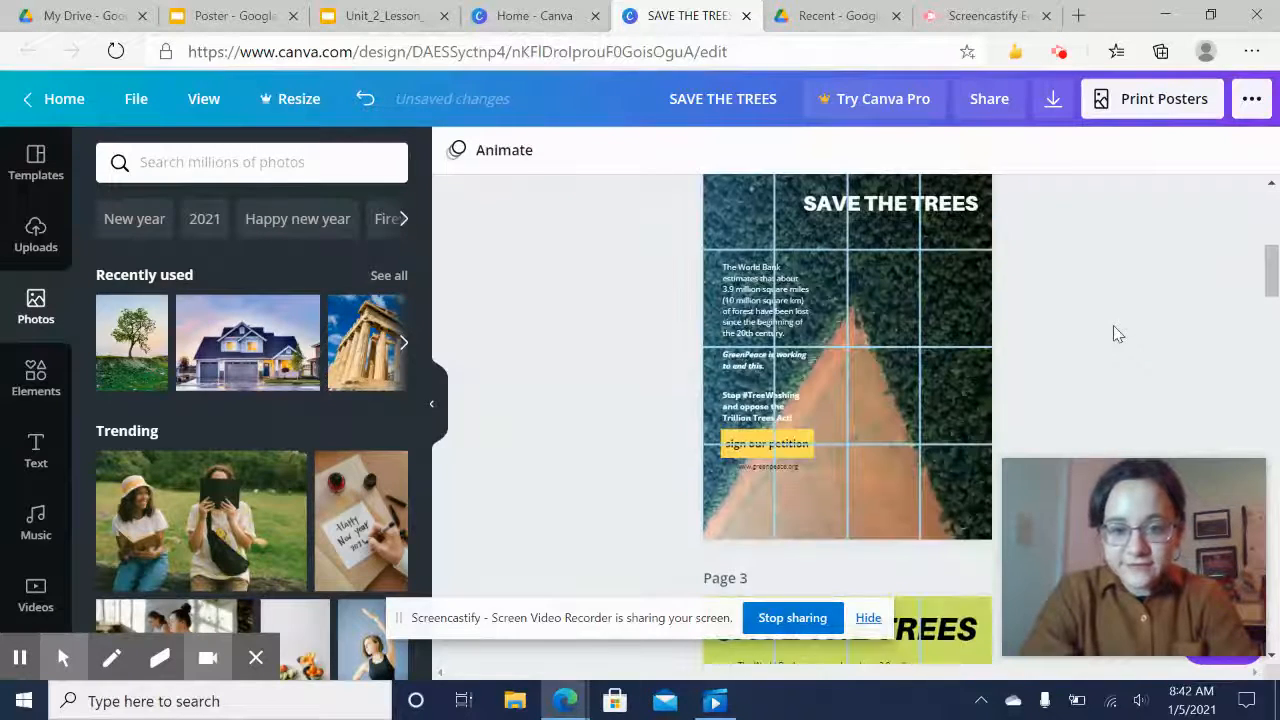
{"action": "scroll", "coordinate": [1113, 326], "scroll_direction": "up", "scroll_amount": 1}
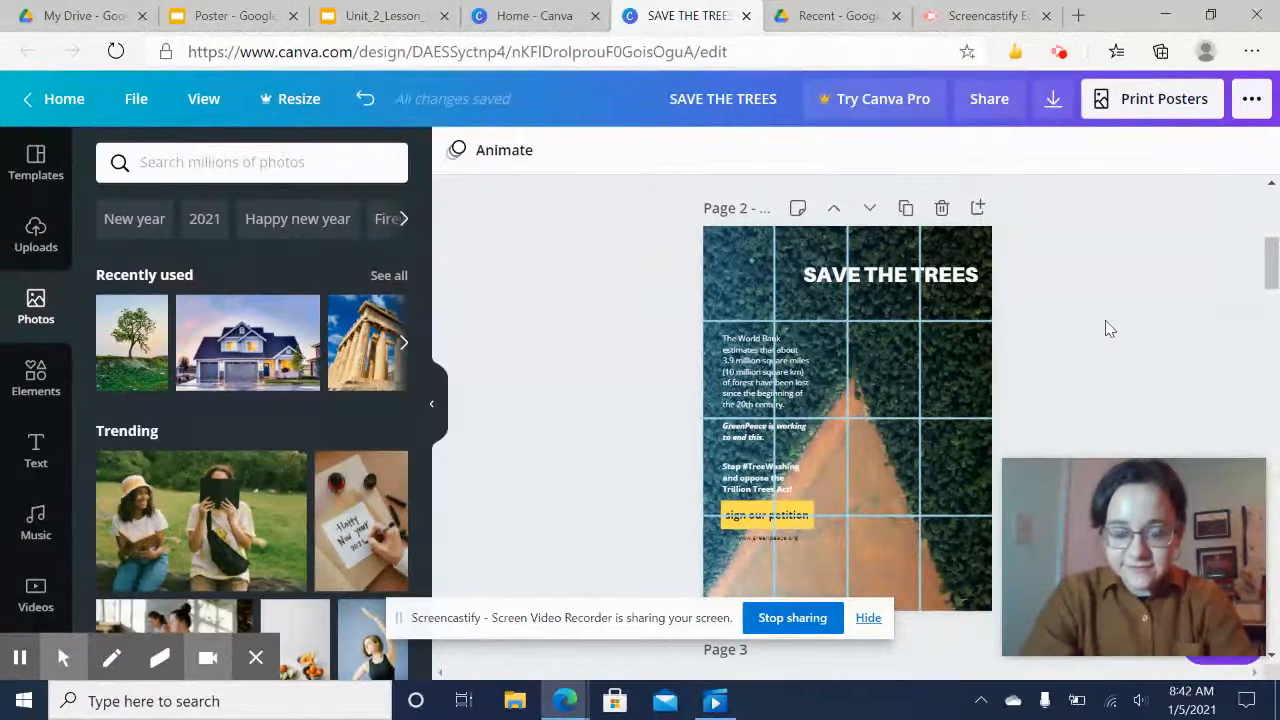
{"action": "scroll", "coordinate": [1105, 321], "scroll_direction": "up", "scroll_amount": 5}
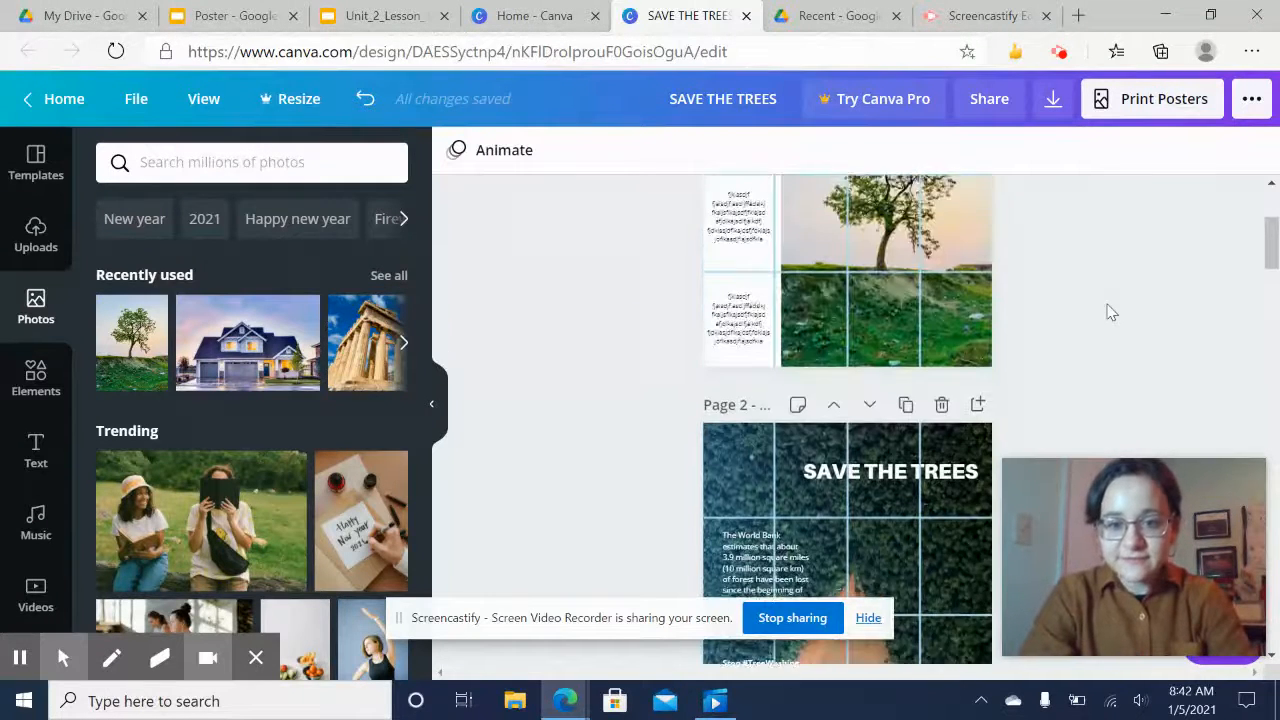
{"action": "scroll", "coordinate": [1110, 312], "scroll_direction": "down", "scroll_amount": 5}
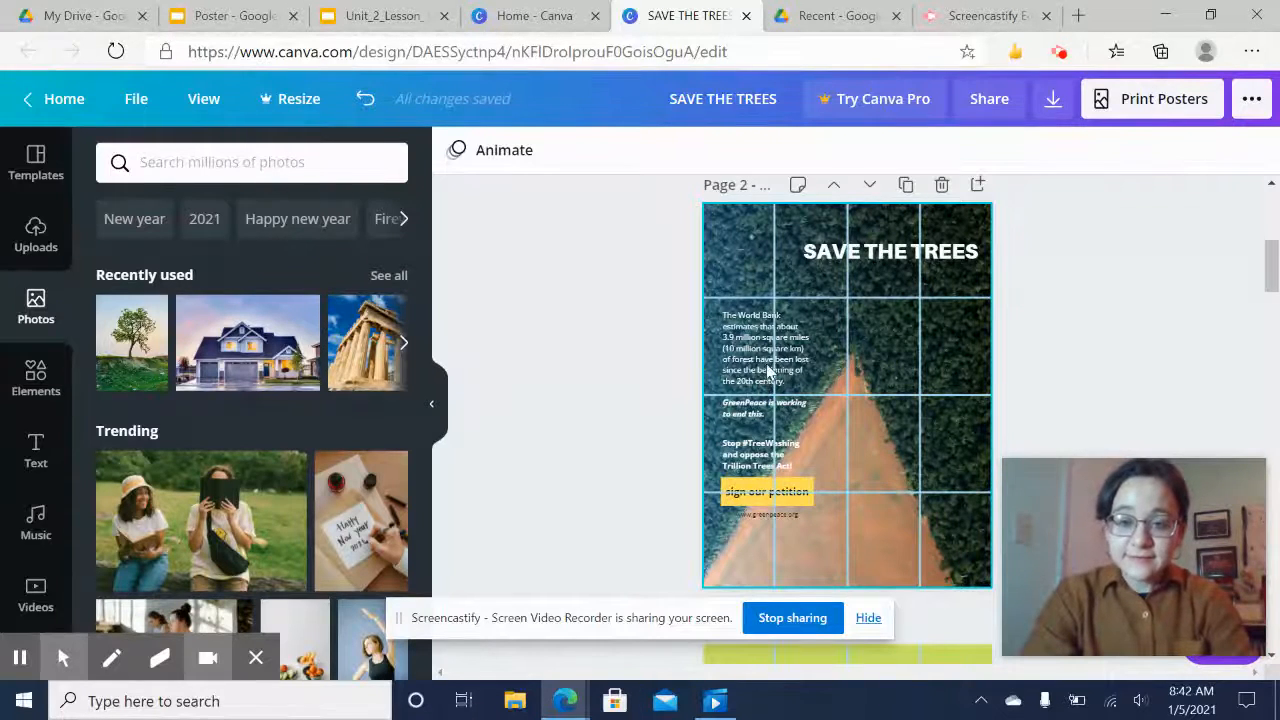
{"action": "scroll", "coordinate": [617, 412], "scroll_direction": "up", "scroll_amount": 5}
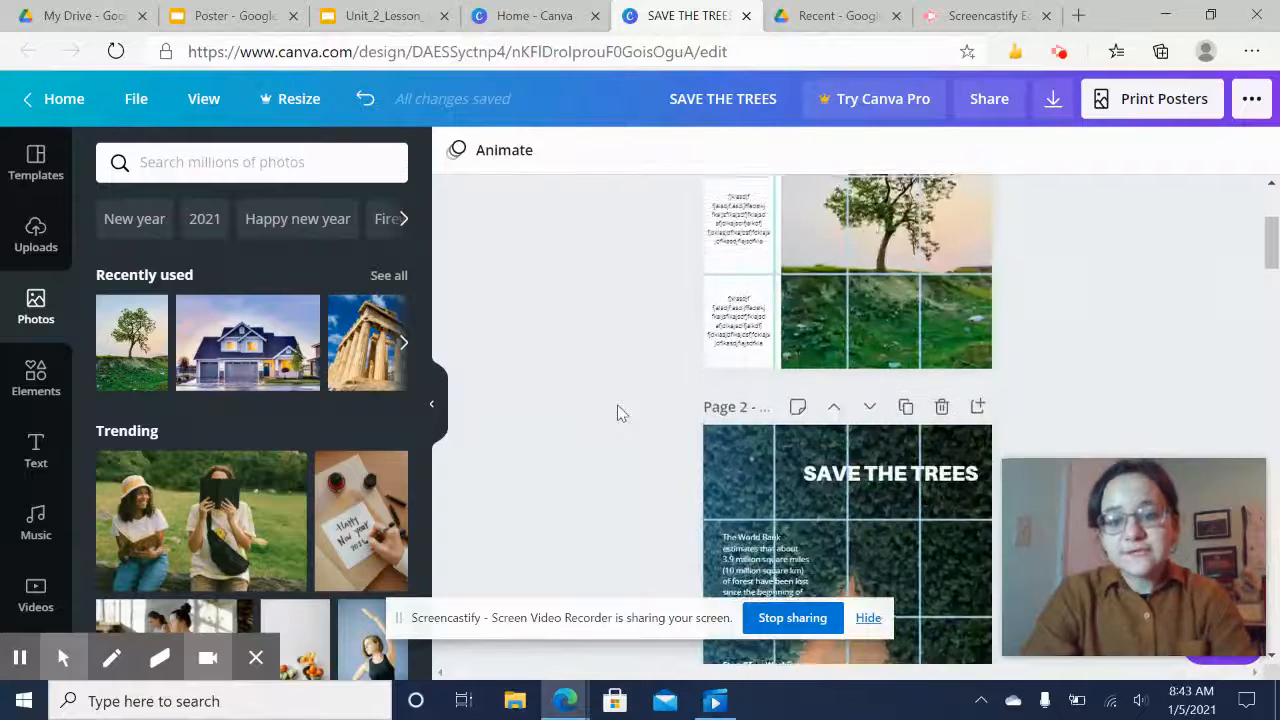
{"action": "scroll", "coordinate": [557, 509], "scroll_direction": "down", "scroll_amount": 4}
{"action": "scroll", "coordinate": [557, 509], "scroll_direction": "down", "scroll_amount": 2}
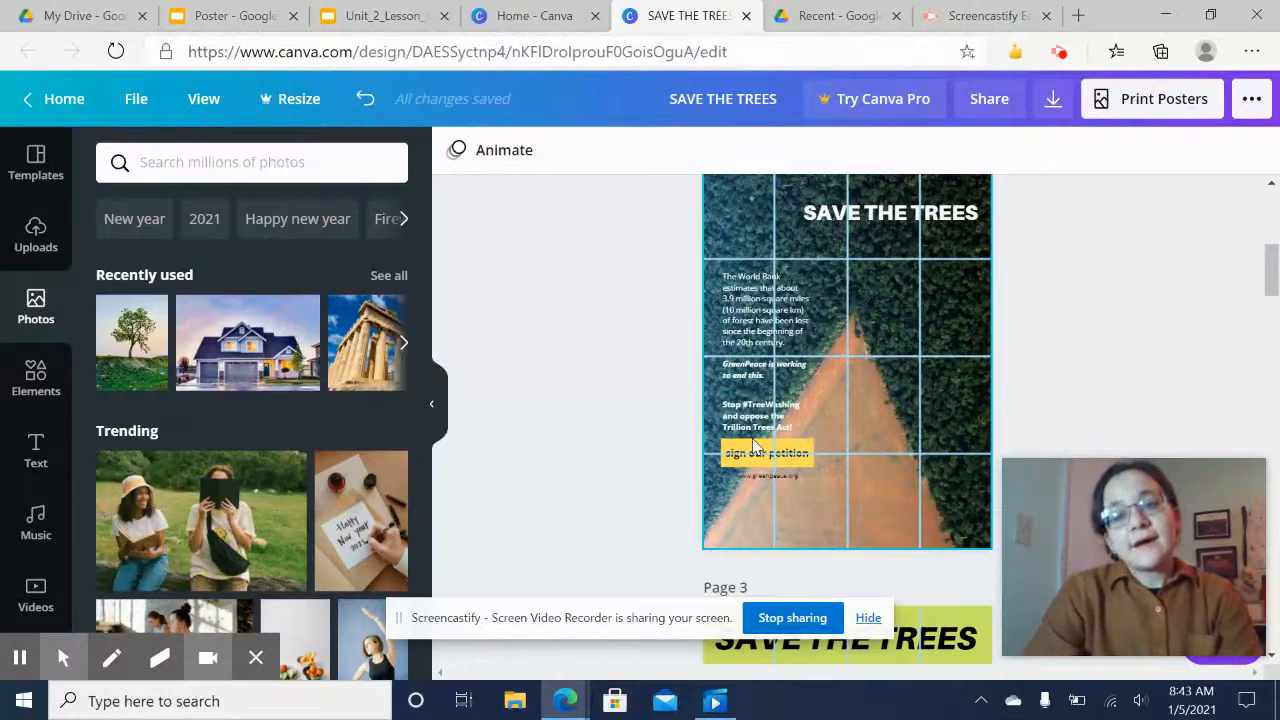
{"action": "scroll", "coordinate": [900, 255], "scroll_direction": "up", "scroll_amount": 1}
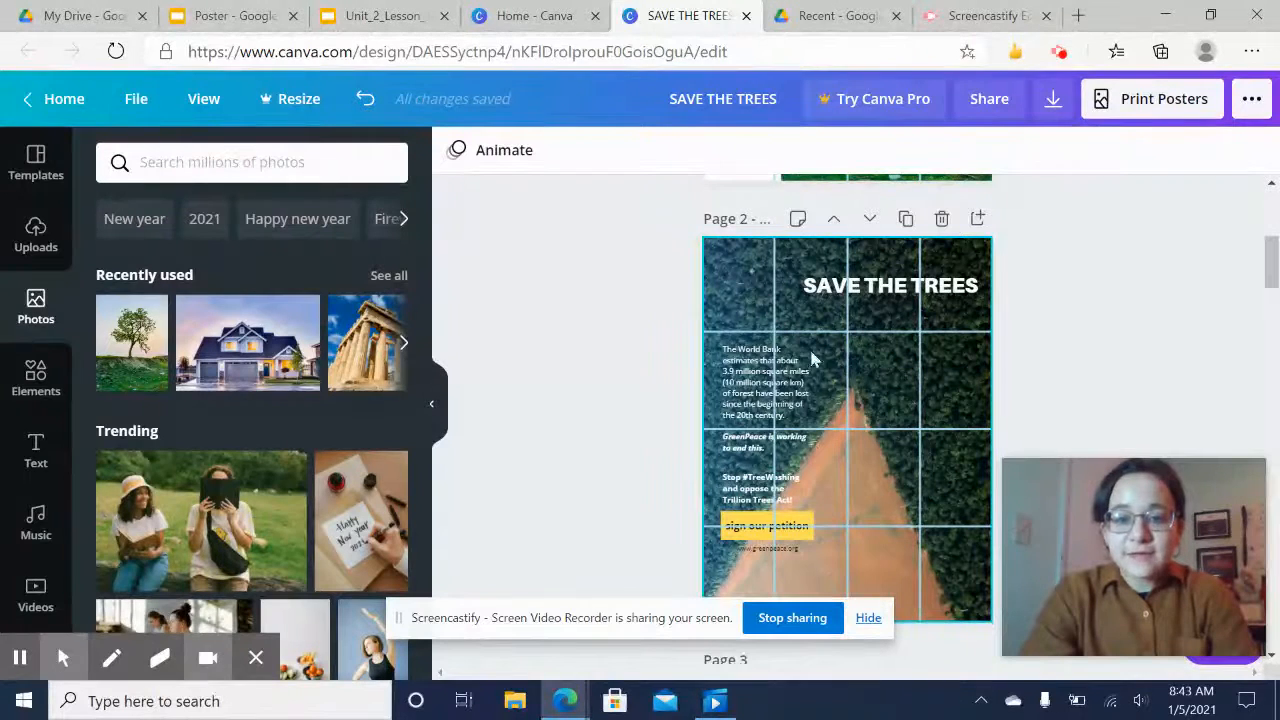
{"action": "scroll", "coordinate": [626, 397], "scroll_direction": "down", "scroll_amount": 2}
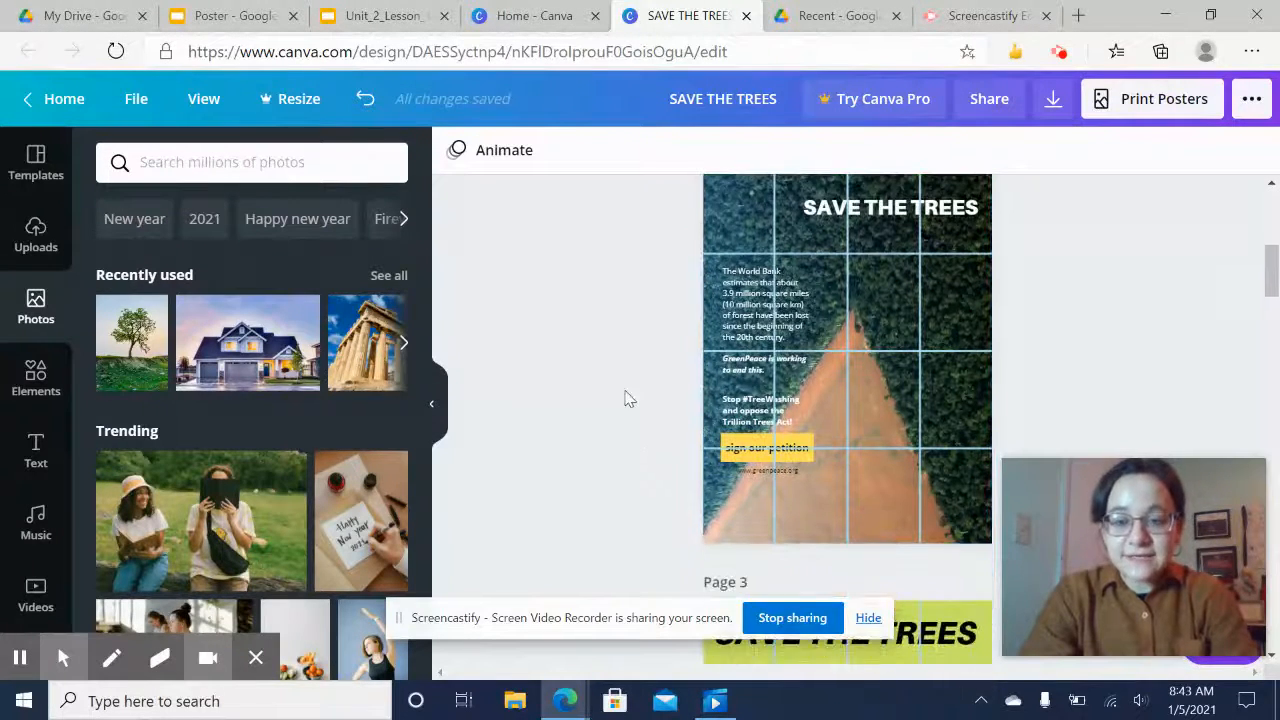
{"action": "scroll", "coordinate": [626, 397], "scroll_direction": "up", "scroll_amount": 1}
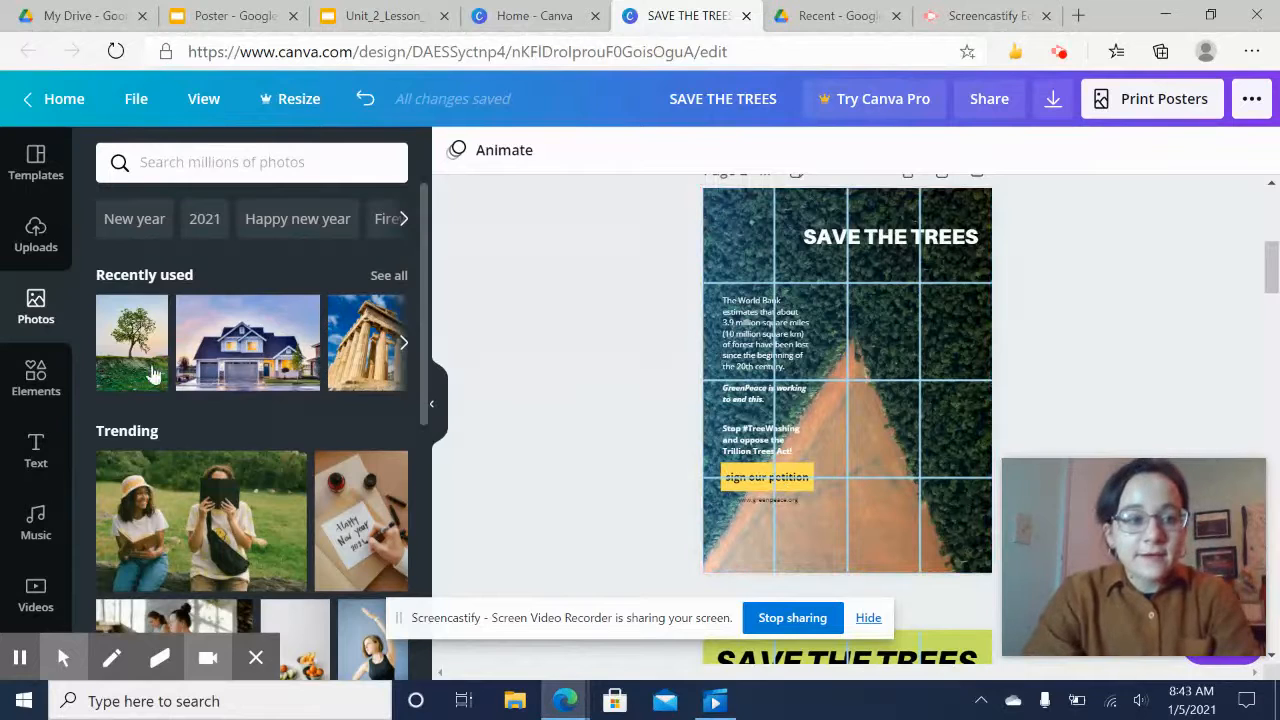
Add a circle element onto the Page 2 poster near the heading and lower its transparency to about 41
{"action": "left_click", "coordinate": [38, 375]}
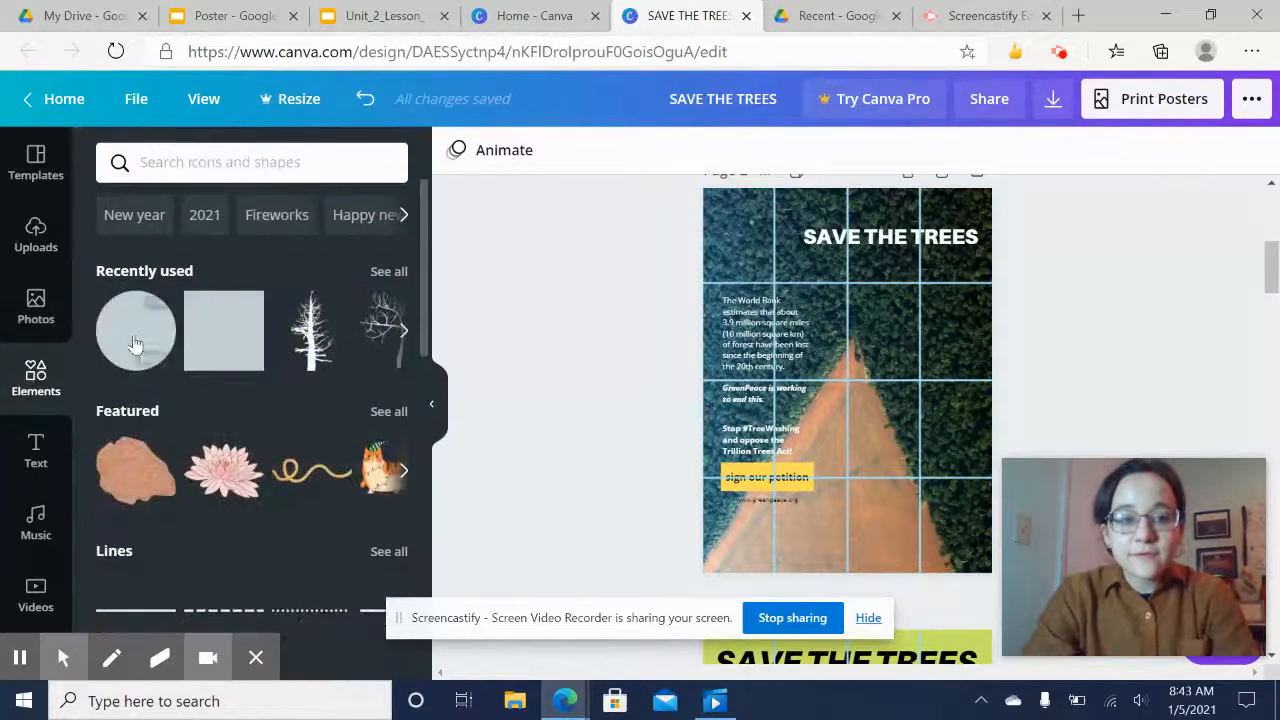
{"action": "left_click_drag", "start_coordinate": [137, 343], "coordinate": [773, 285]}
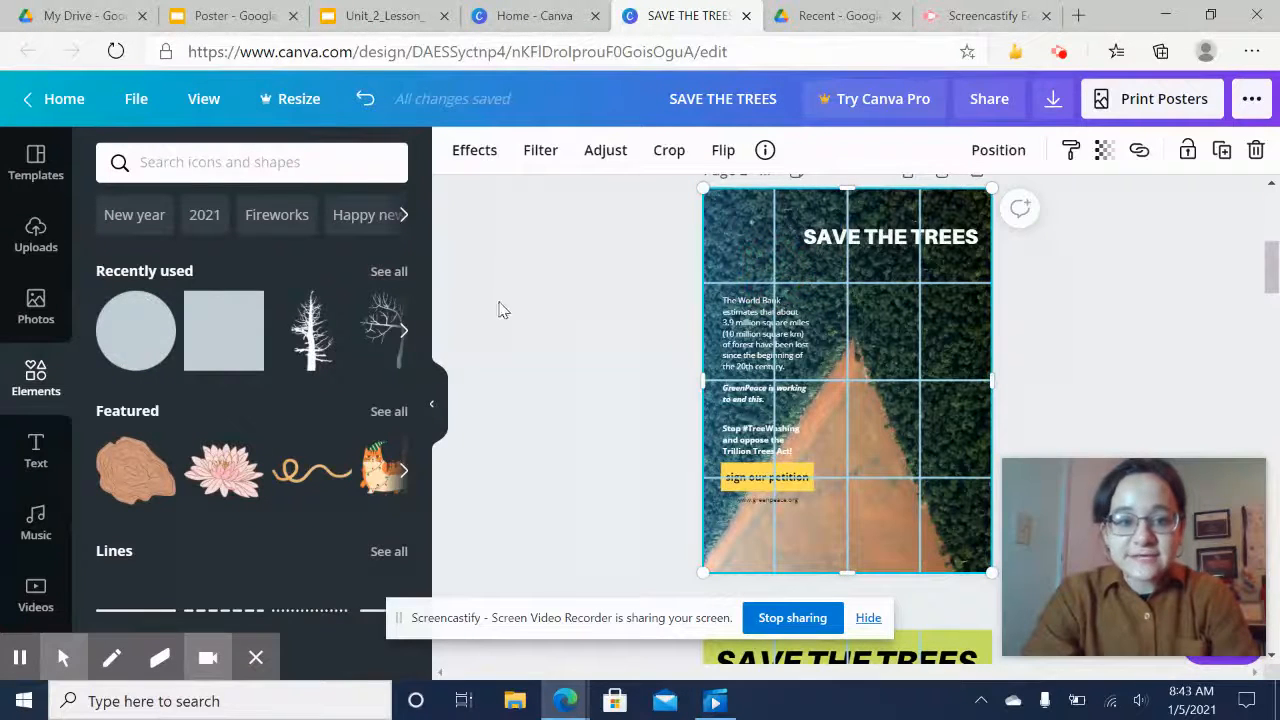
{"action": "left_click_drag", "start_coordinate": [135, 332], "coordinate": [778, 283]}
{"action": "left_click_drag", "start_coordinate": [875, 383], "coordinate": [810, 320]}
{"action": "left_click", "coordinate": [1103, 152]}
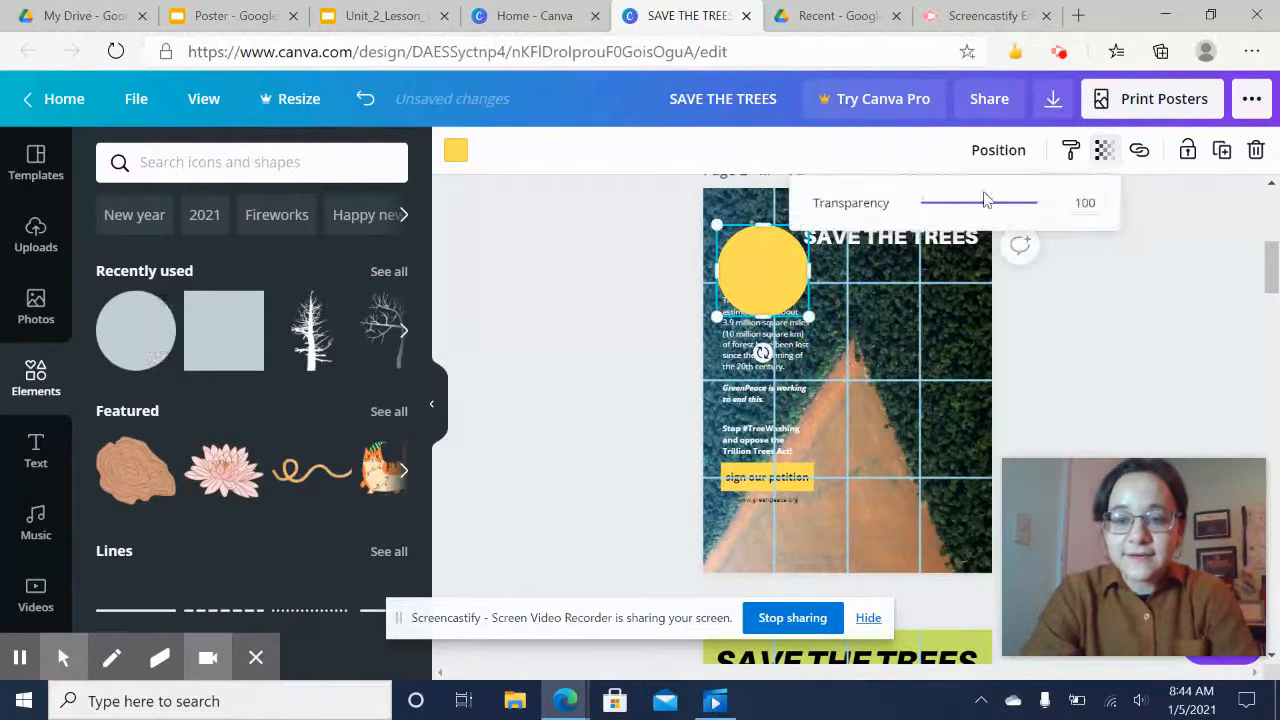
{"action": "left_click", "coordinate": [977, 206]}
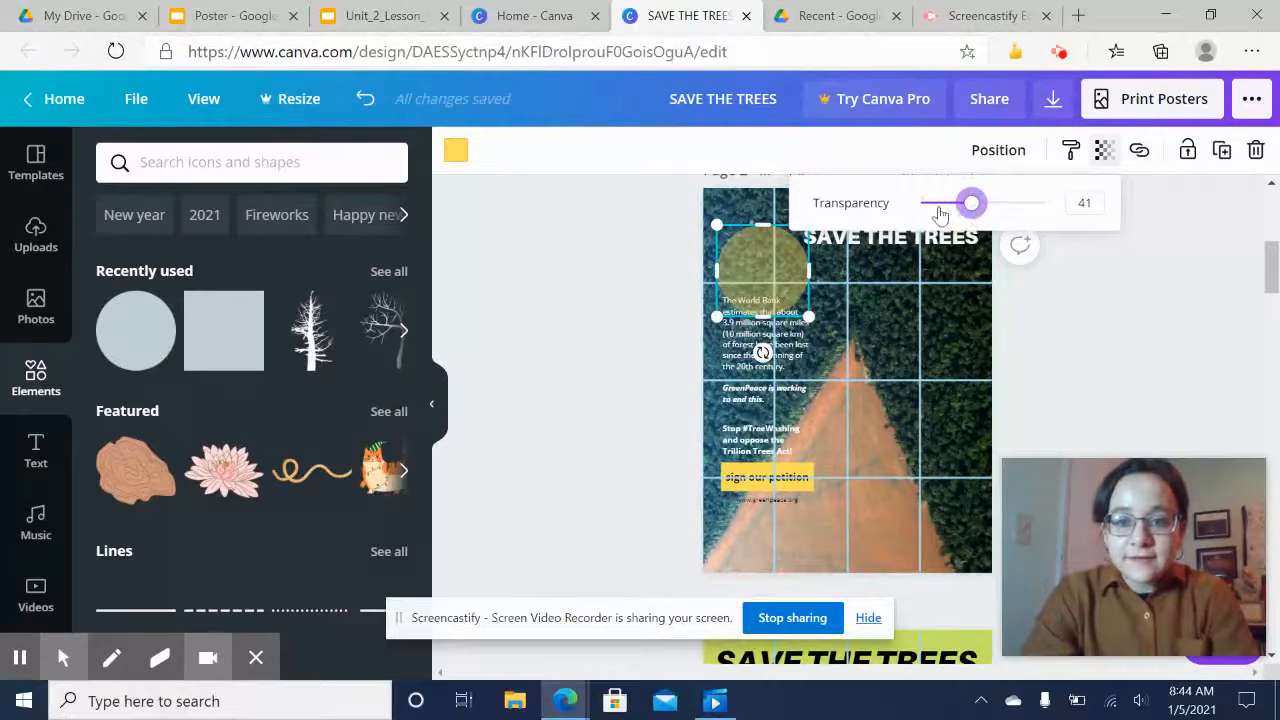
{"action": "left_click", "coordinate": [977, 205]}
{"action": "left_click_drag", "start_coordinate": [977, 205], "coordinate": [988, 202]}
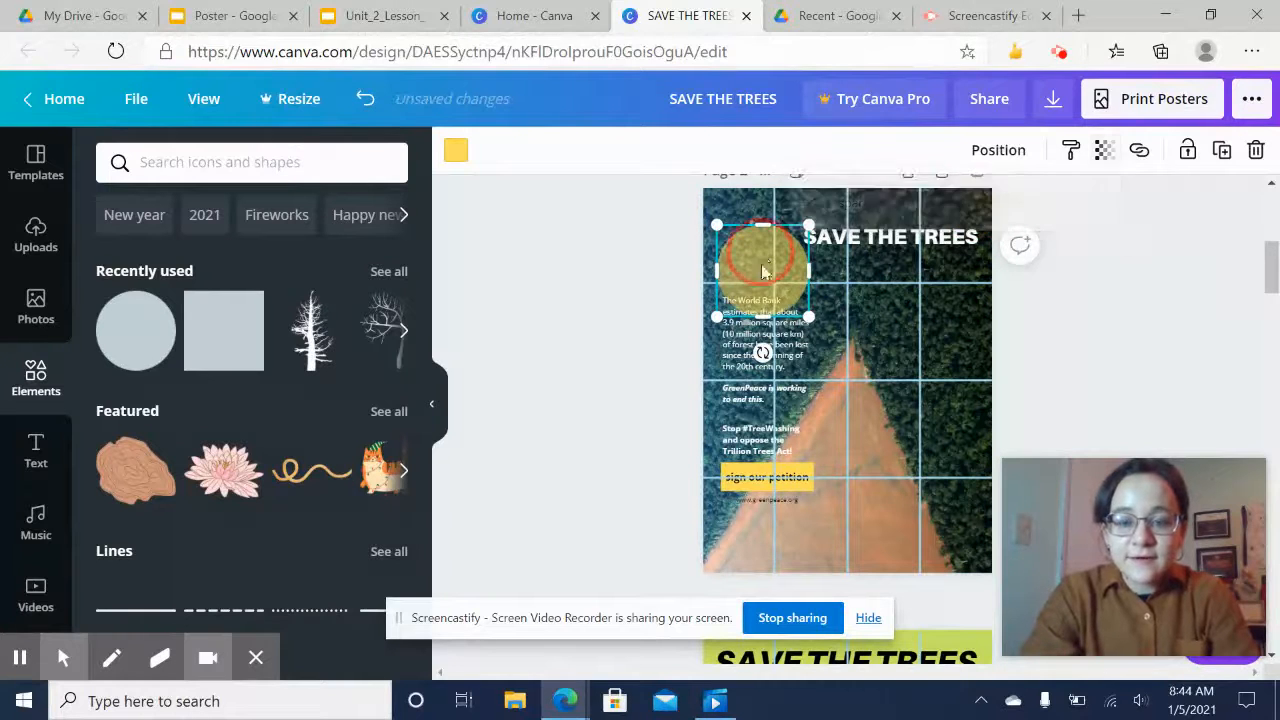
Move the circle down over the body text, then delete it
{"action": "left_click_drag", "start_coordinate": [751, 255], "coordinate": [706, 428]}
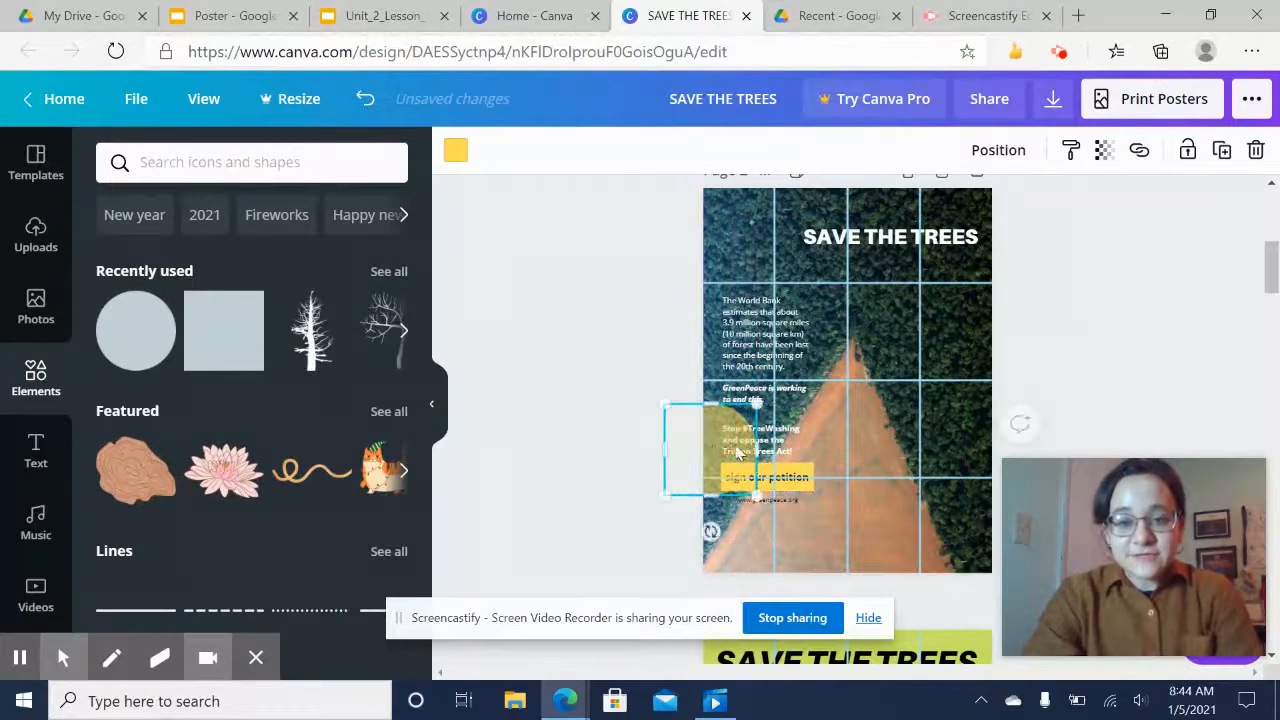
{"action": "left_click", "coordinate": [717, 435]}
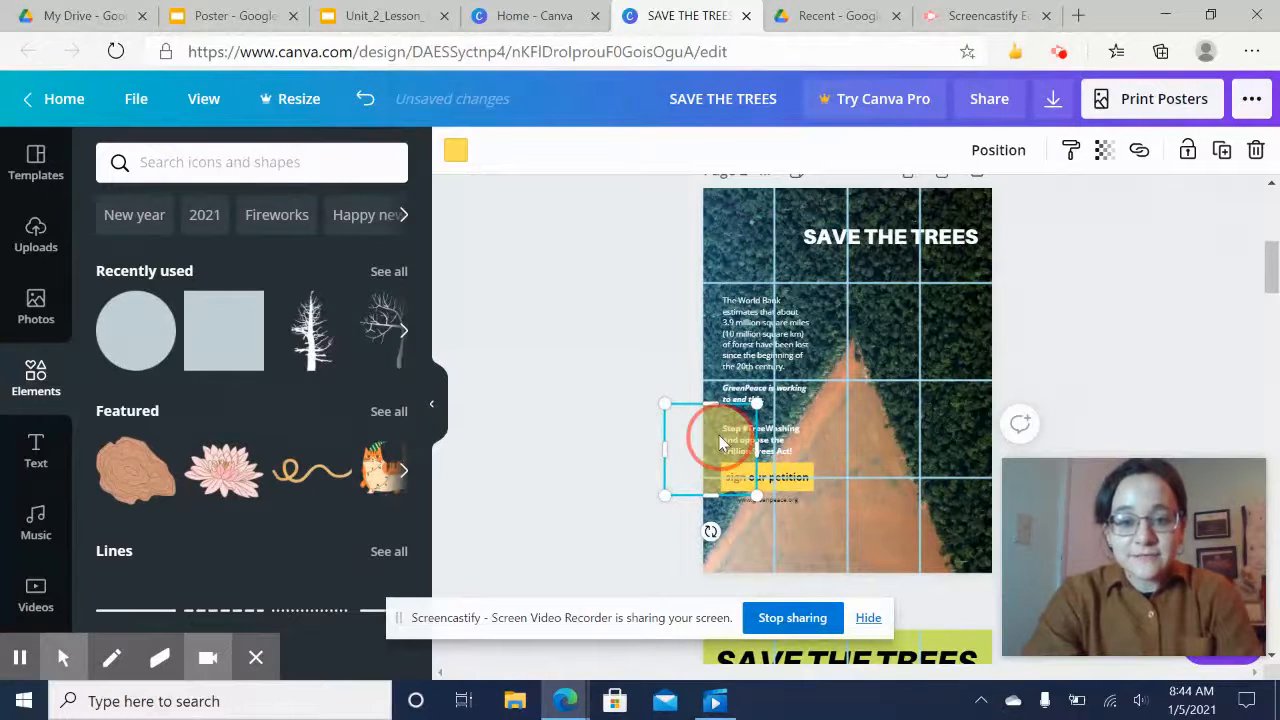
{"action": "key", "text": "Delete"}
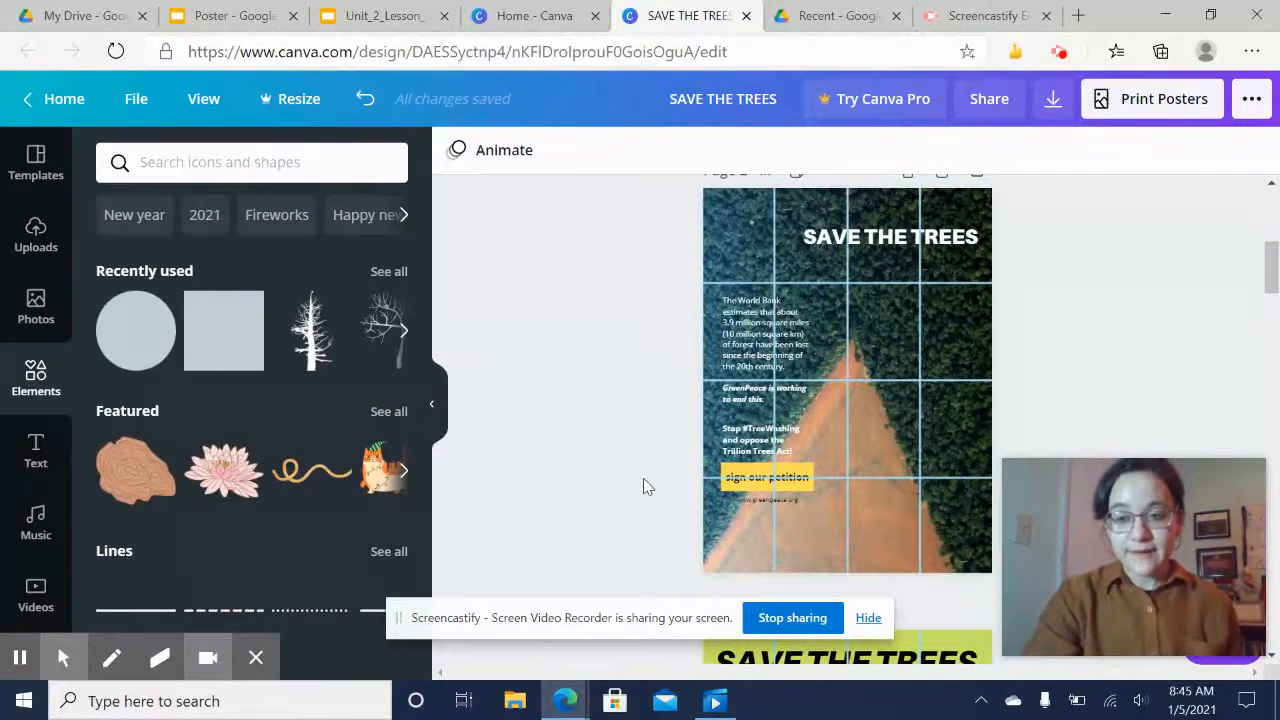
Scroll down to view the Page 3 and Page 4 sample posters
{"action": "scroll", "coordinate": [643, 479], "scroll_direction": "down", "scroll_amount": 5}
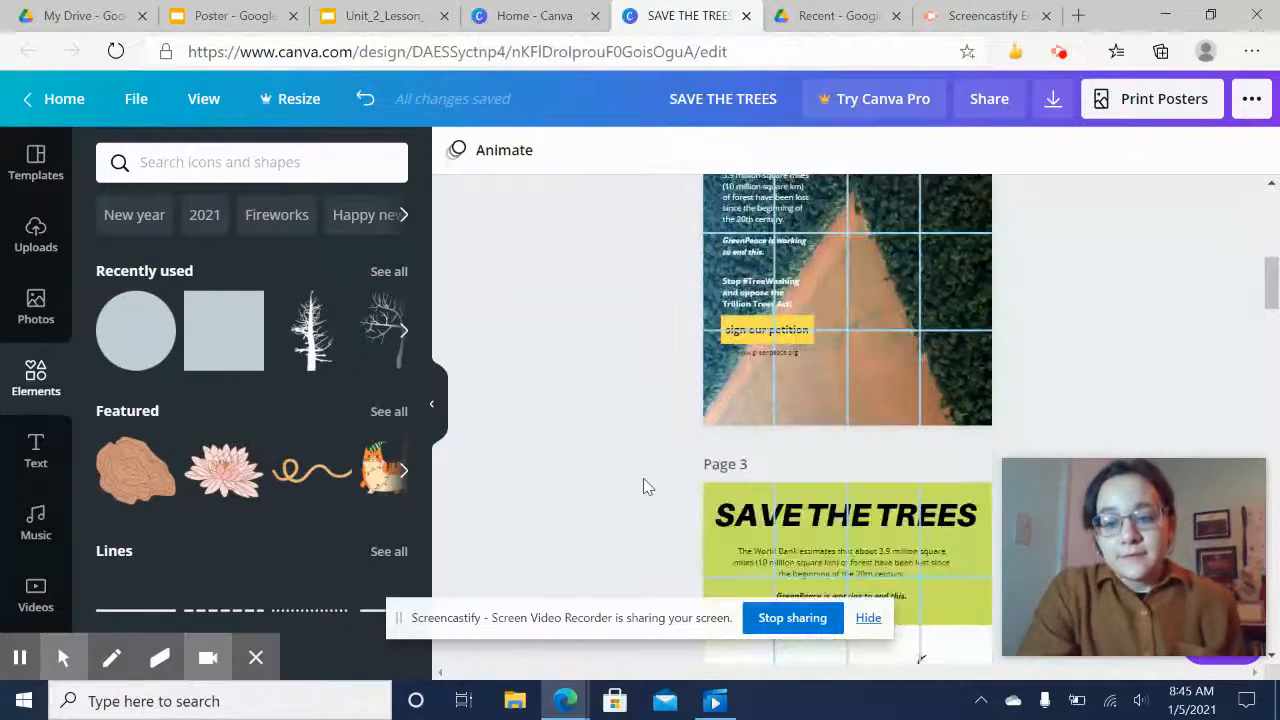
{"action": "scroll", "coordinate": [643, 486], "scroll_direction": "down", "scroll_amount": 5}
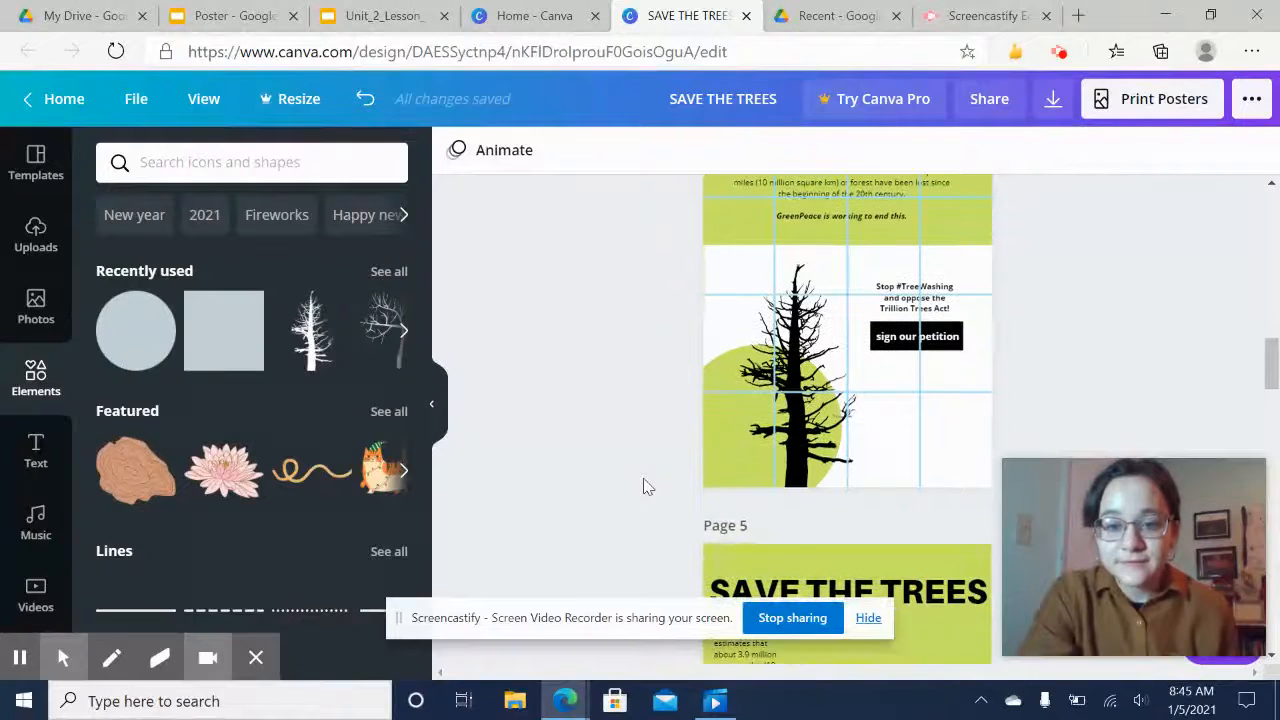